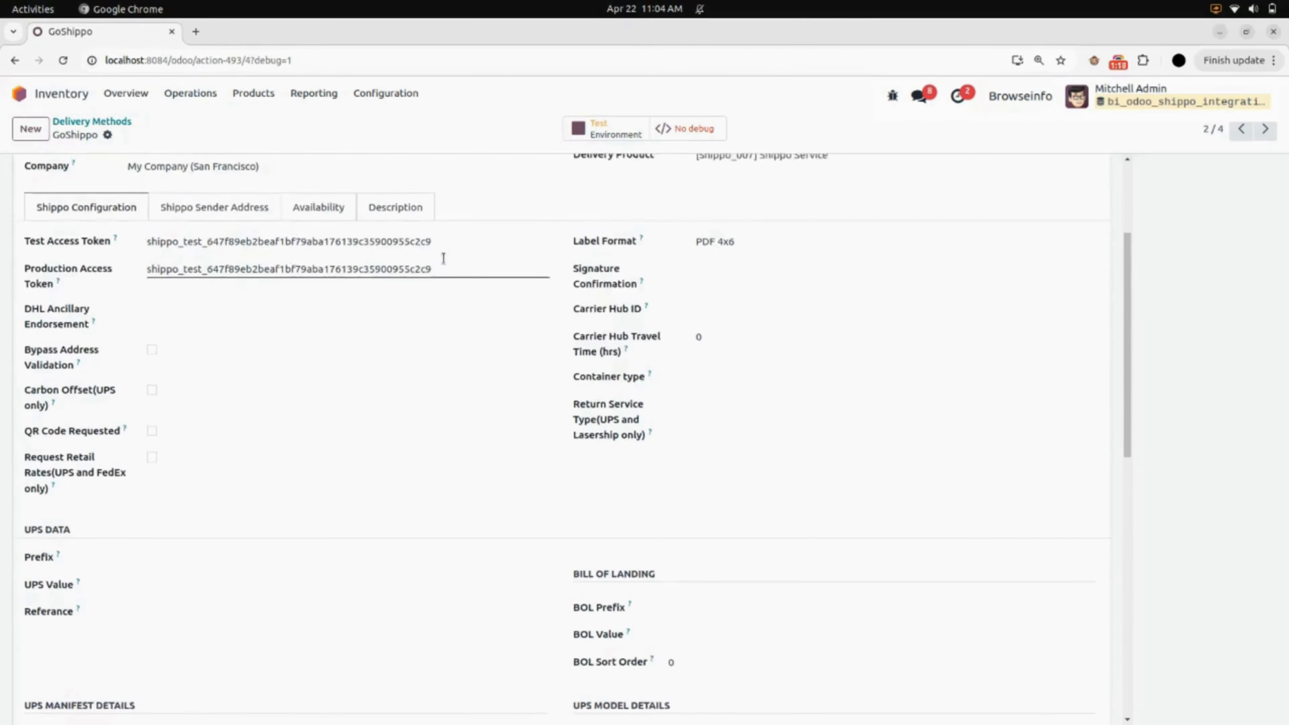
# - Set the address type of GoShippo's sender address to commercial
pyautogui.scroll(2, 443, 259)
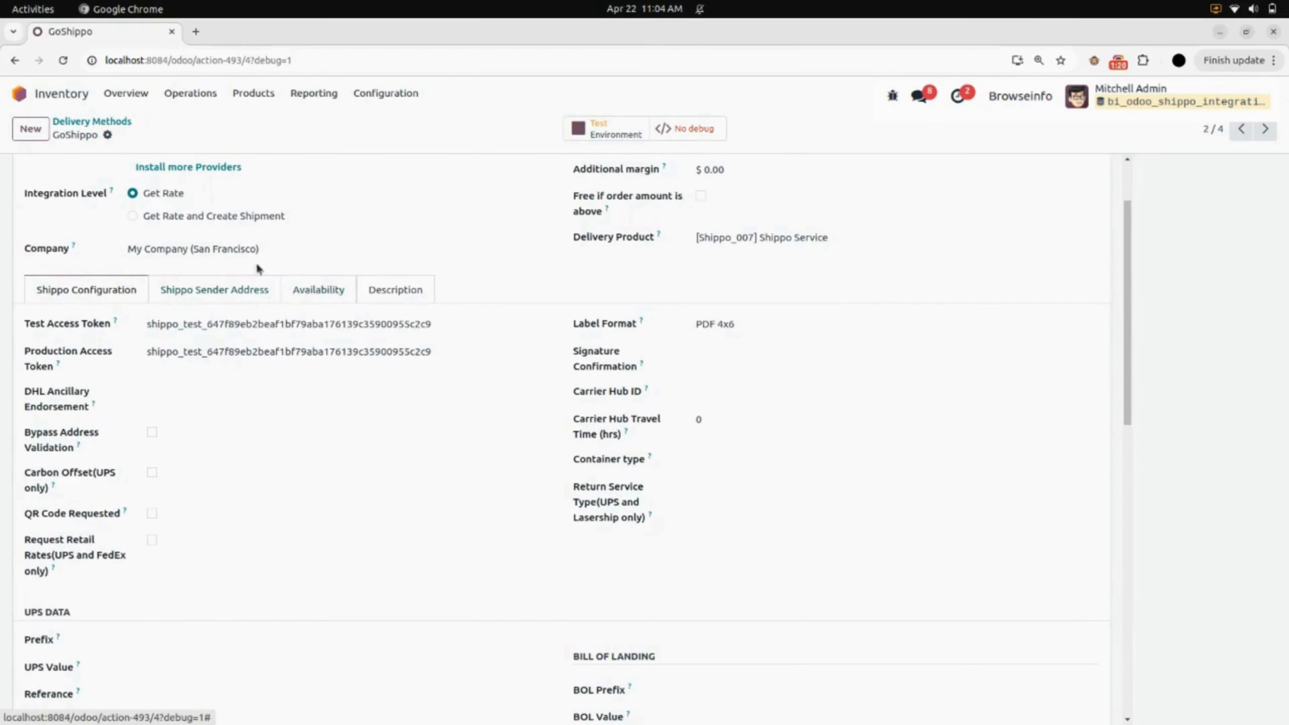
pyautogui.click(257, 298)
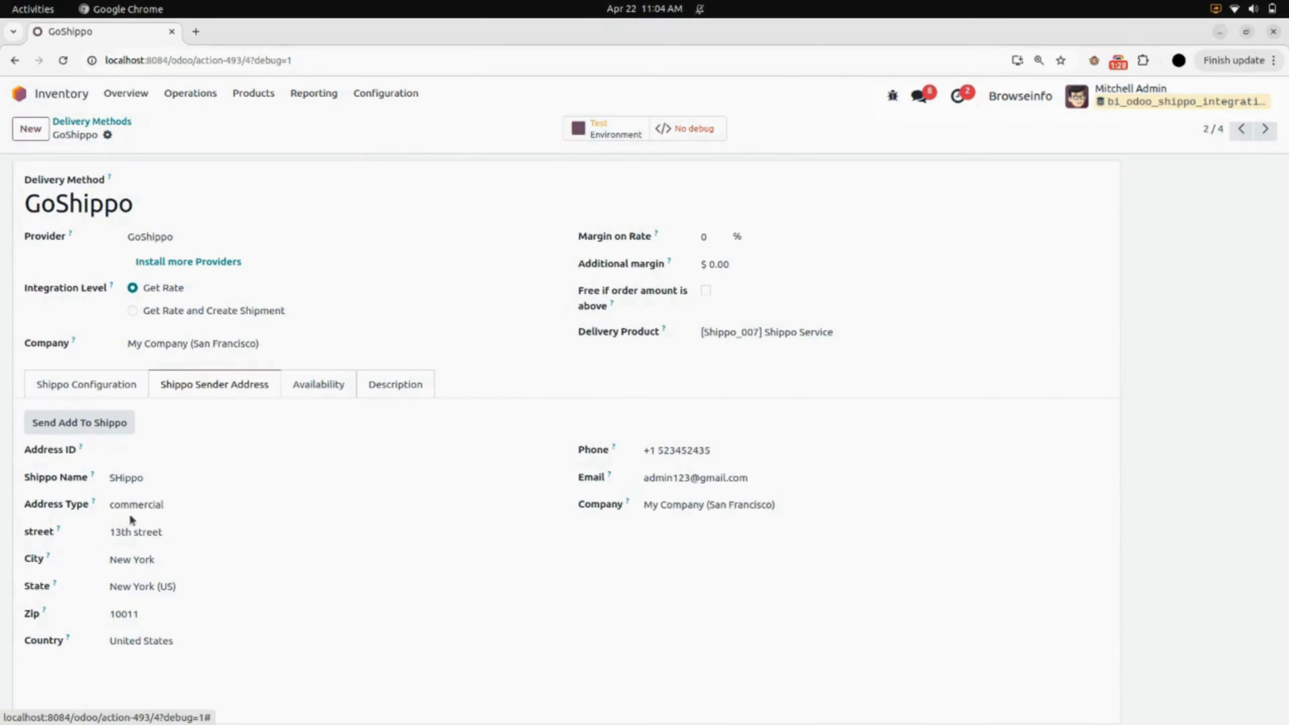
pyautogui.click(160, 505)
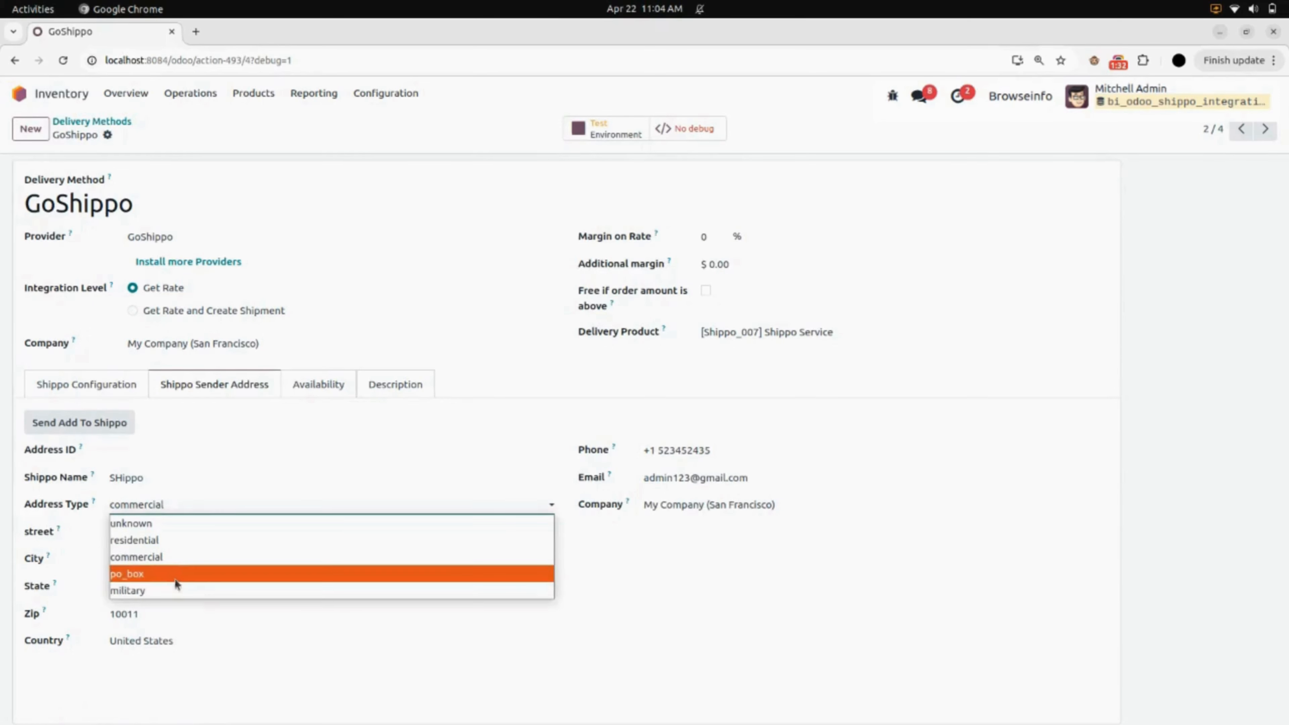
pyautogui.click(150, 556)
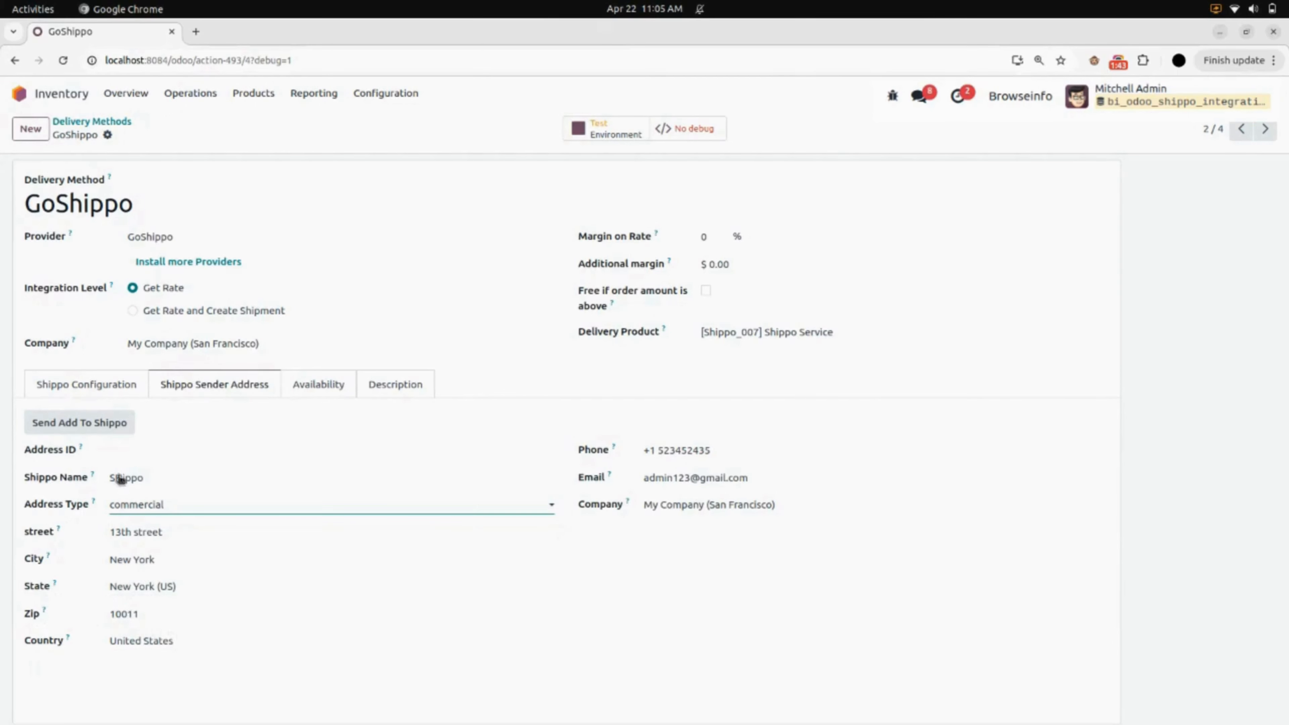
# - Find the Import Courier Package scheduled action in the technical settings and run it manually
pyautogui.click(68, 94)
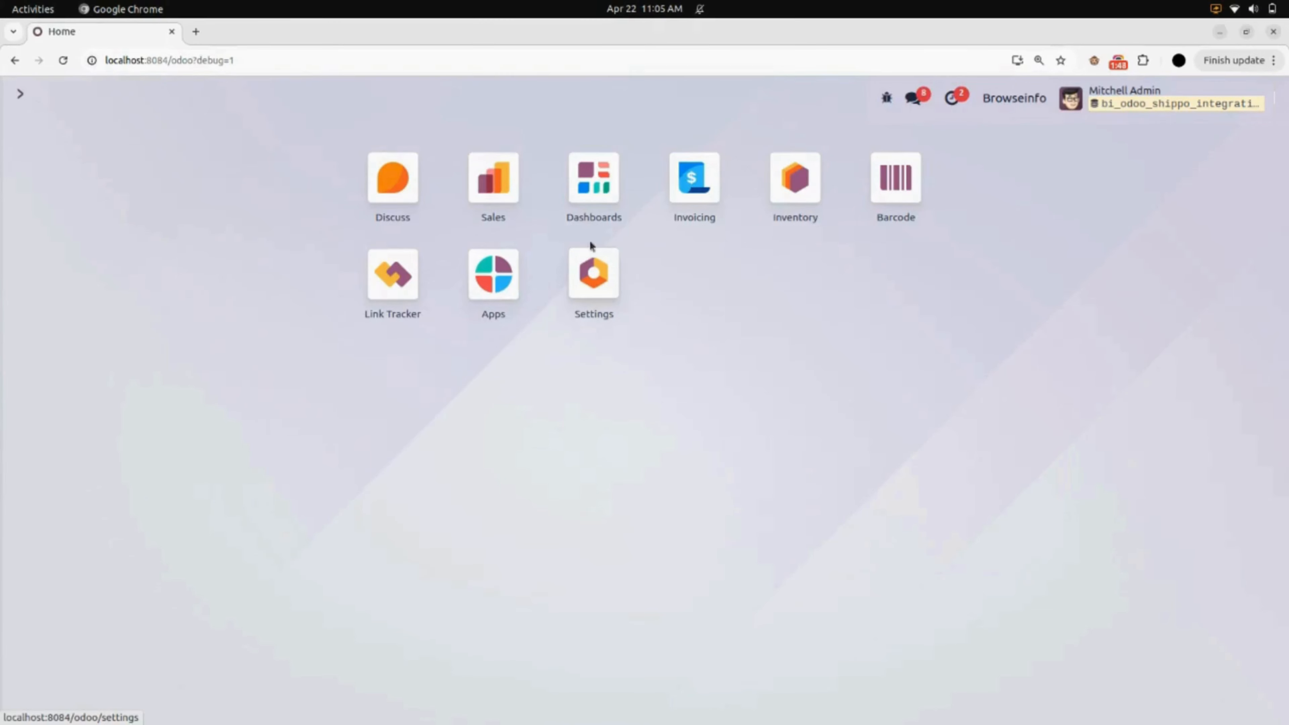
pyautogui.click(605, 281)
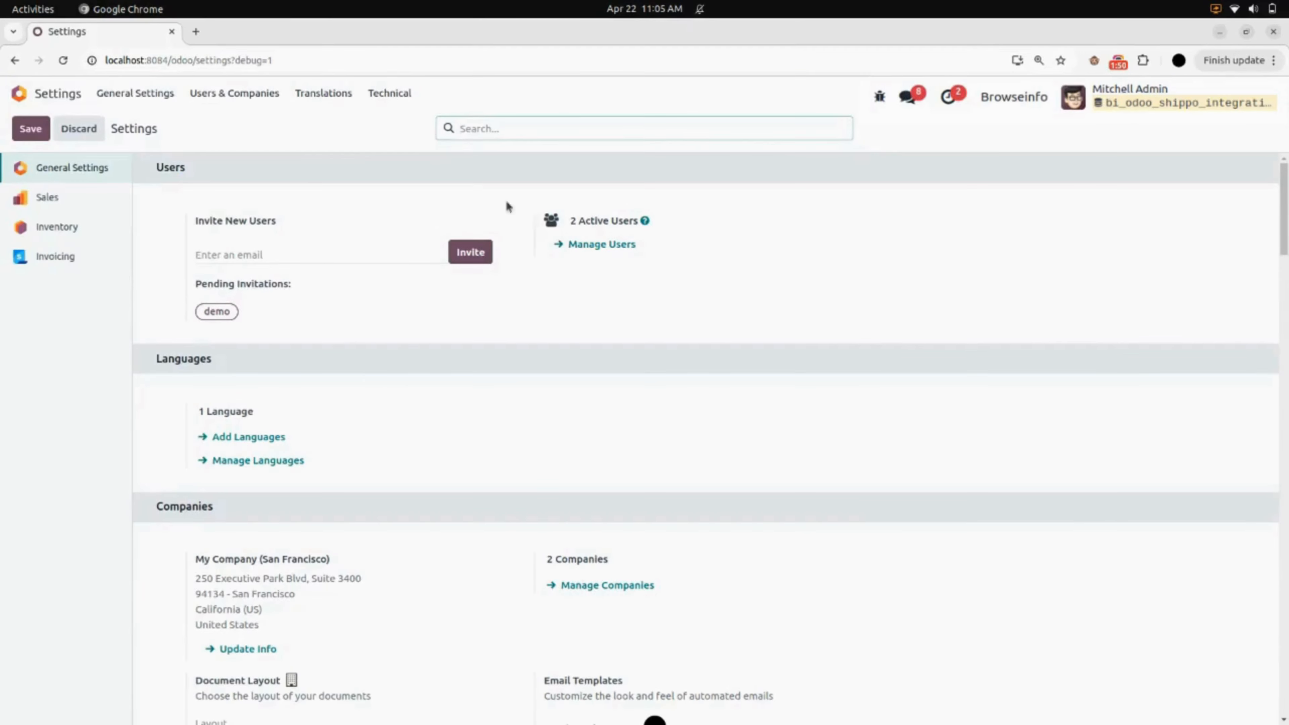
pyautogui.click(400, 96)
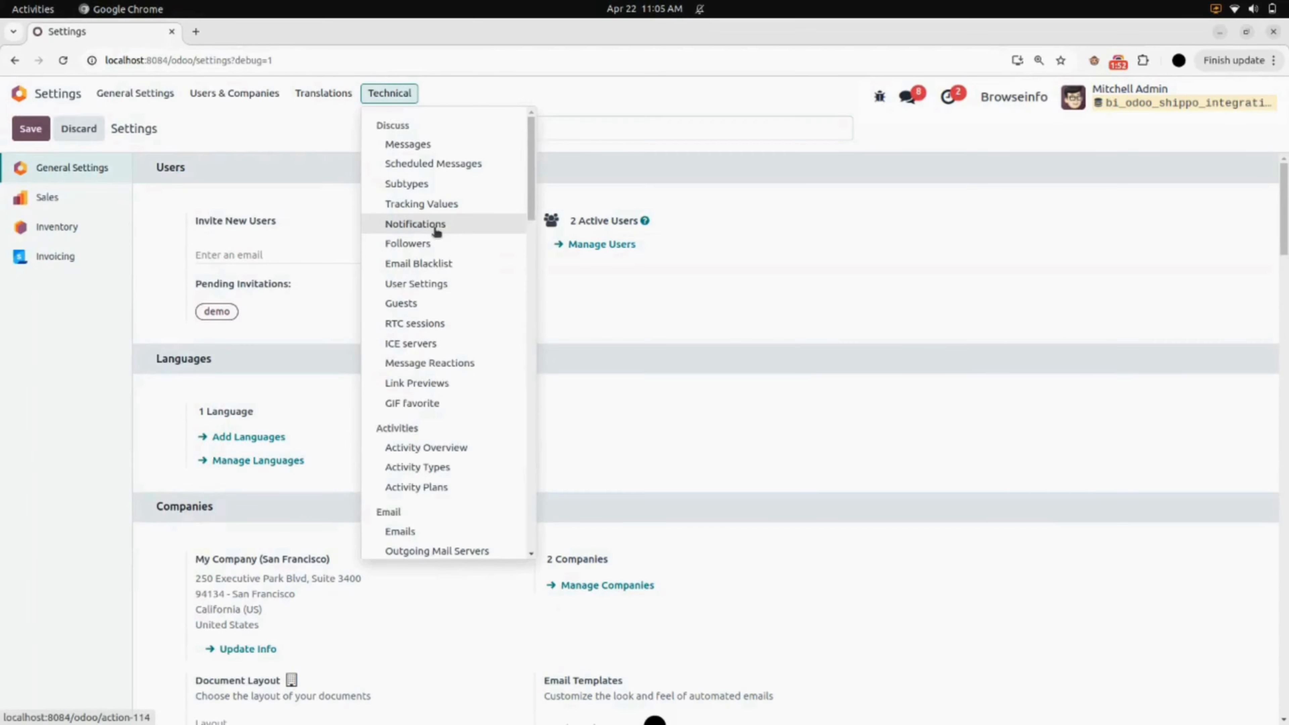
pyautogui.scroll(-5, 434, 228)
pyautogui.scroll(-12, 436, 231)
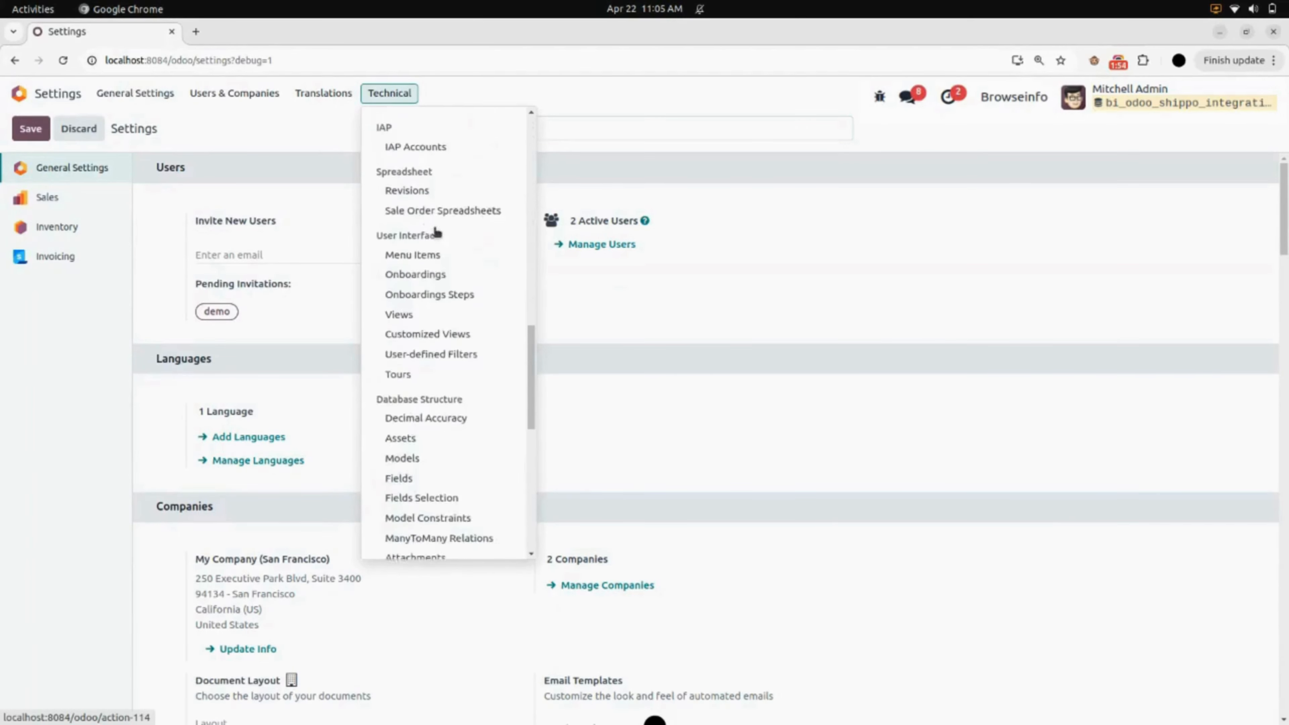
pyautogui.scroll(-2, 435, 231)
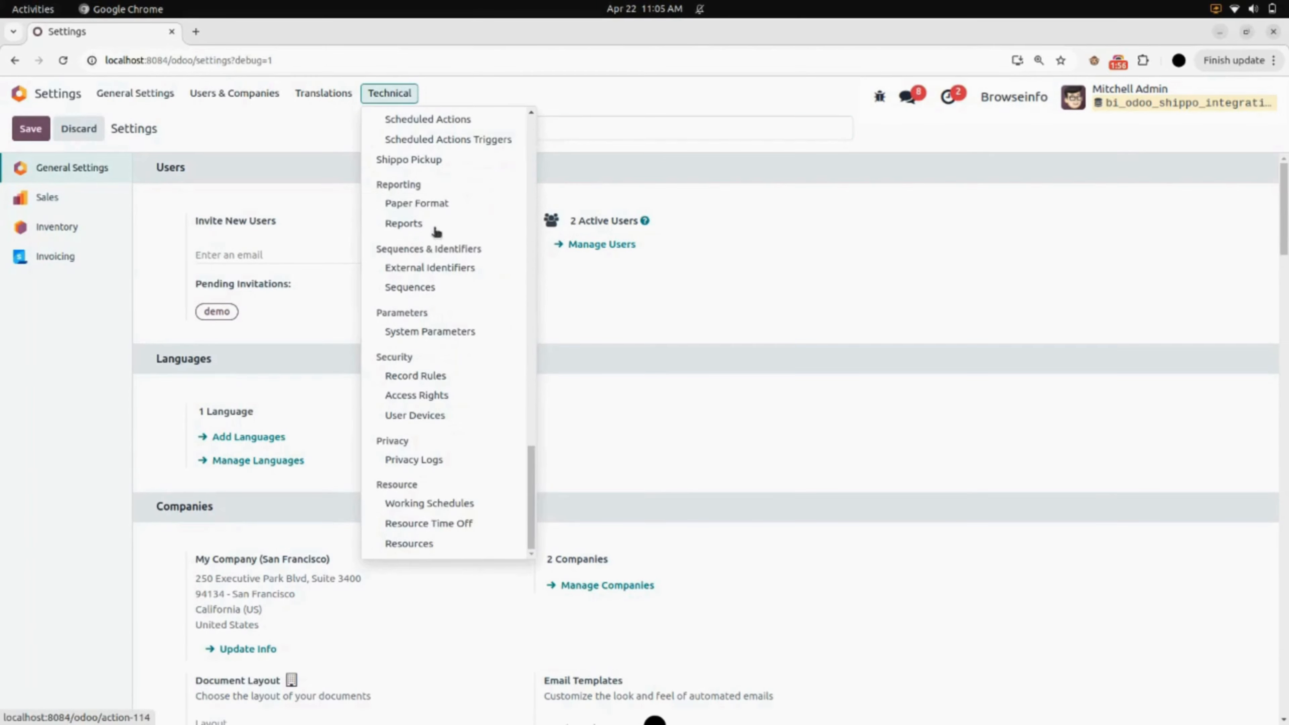
pyautogui.click(440, 125)
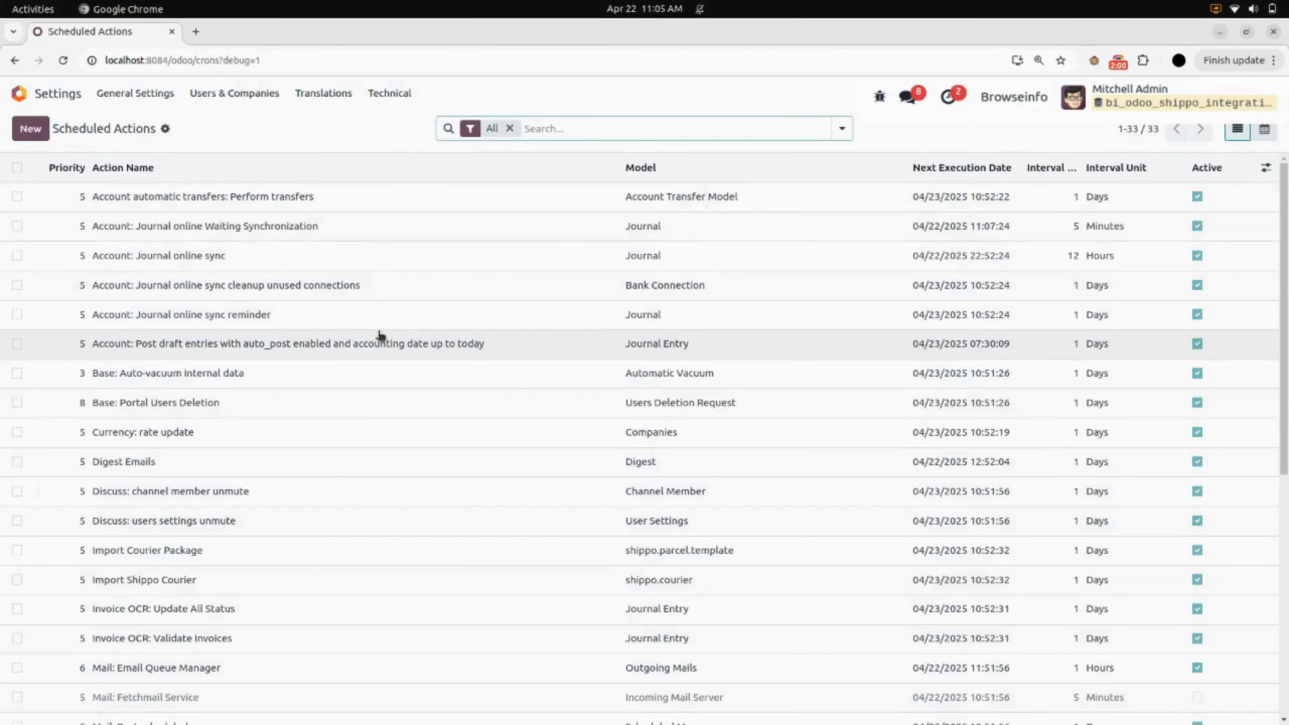
pyautogui.click(274, 549)
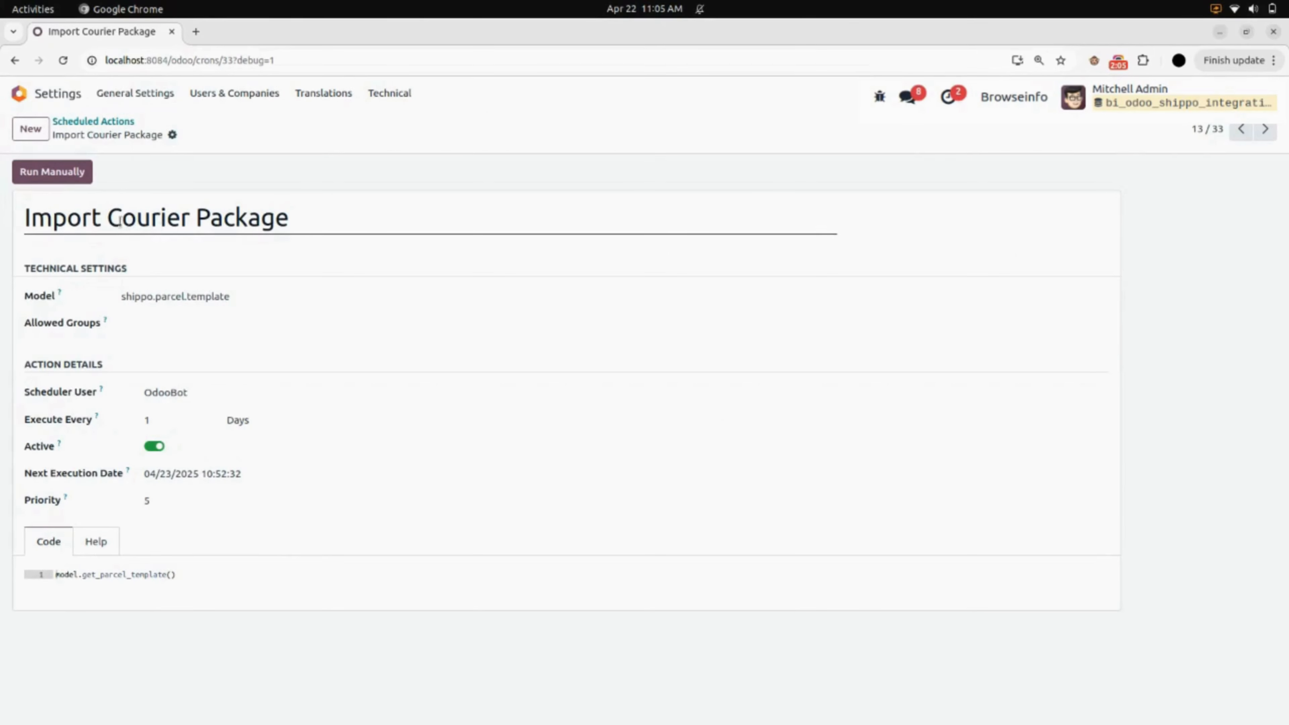
pyautogui.click(75, 170)
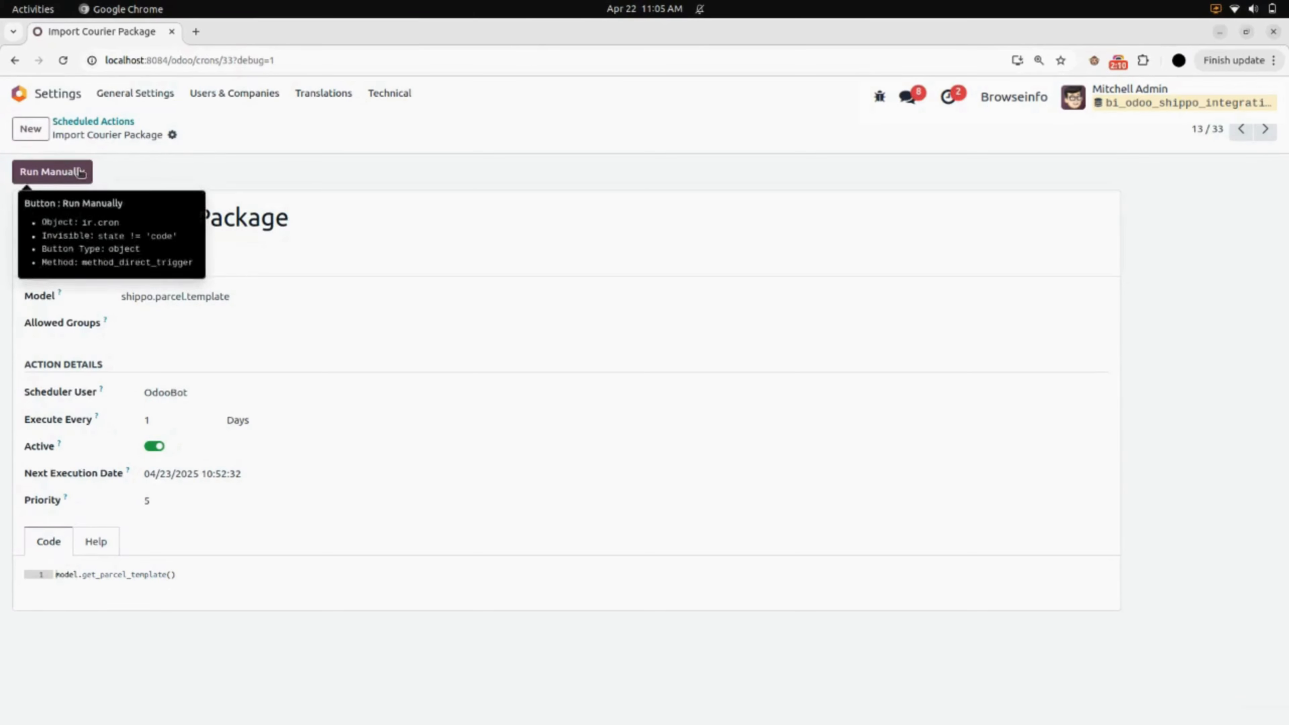
# - Run the Import Shippo Courier scheduled action manually
pyautogui.click(118, 122)
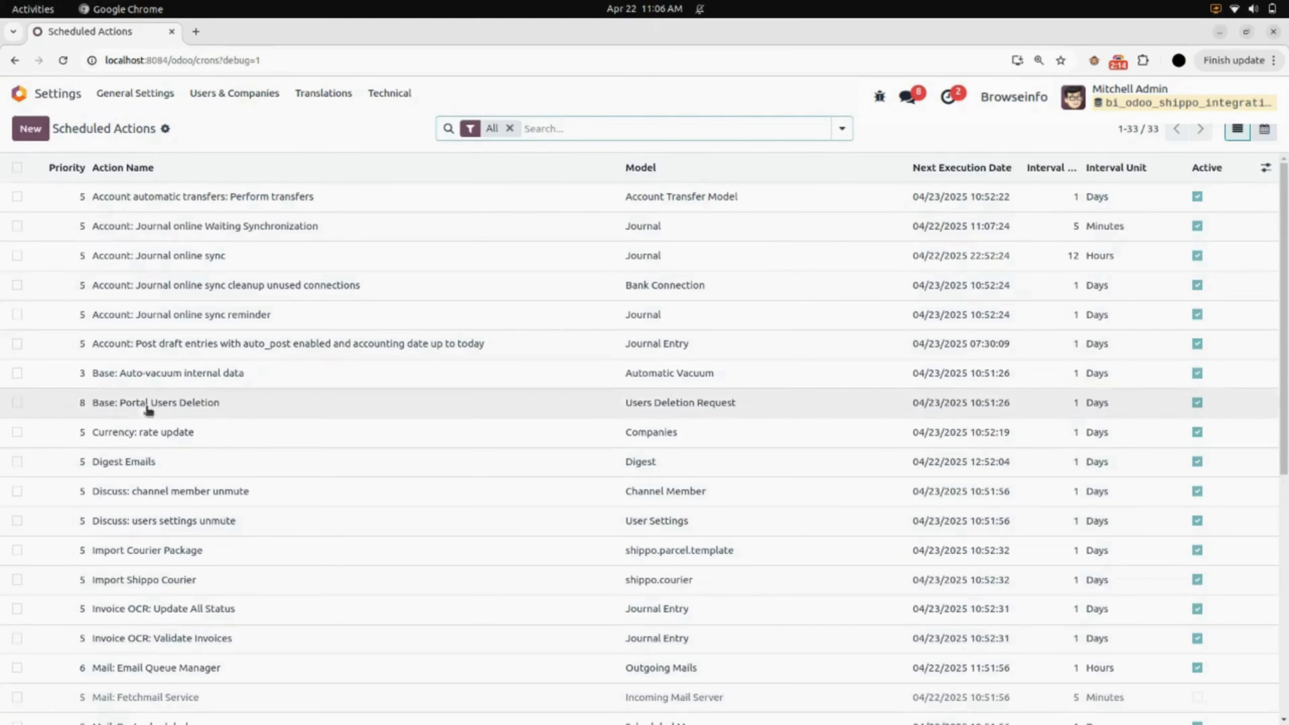
pyautogui.click(165, 578)
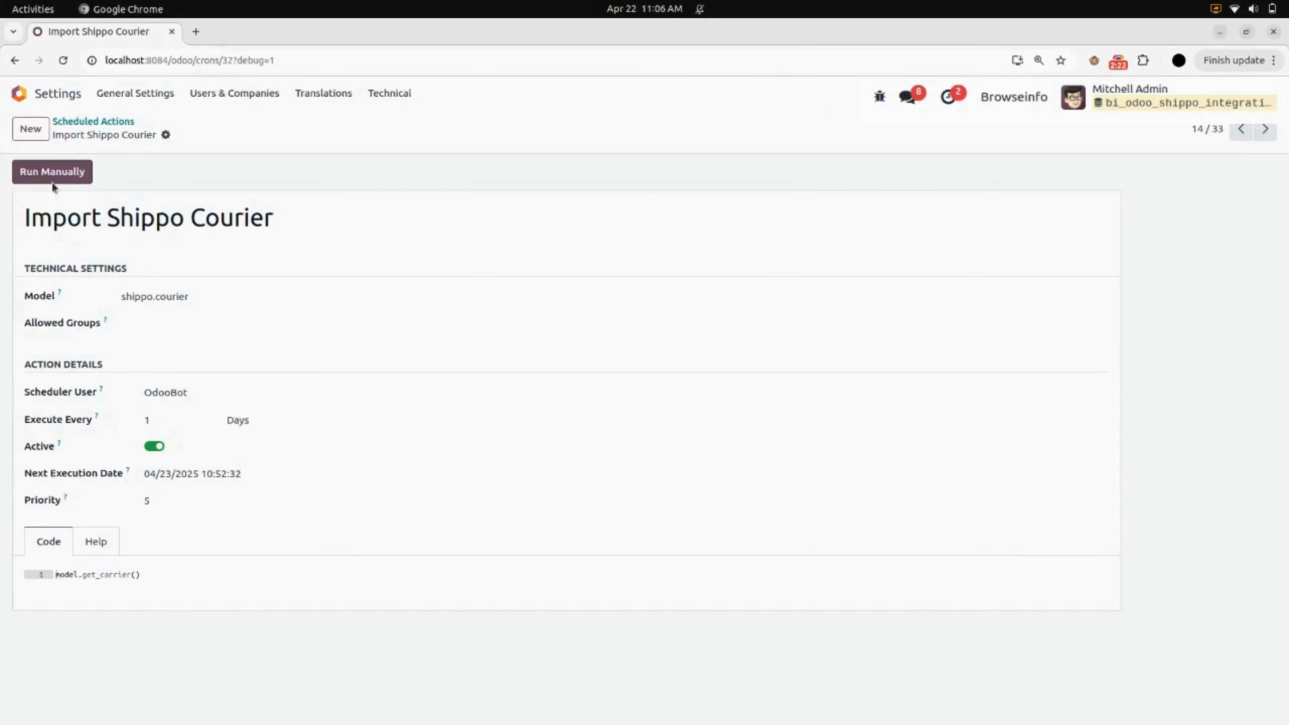
pyautogui.click(68, 173)
# - Open the Cabinet with Doors product in Sales, enable Ship Through Shippo and try to save it
pyautogui.click(77, 94)
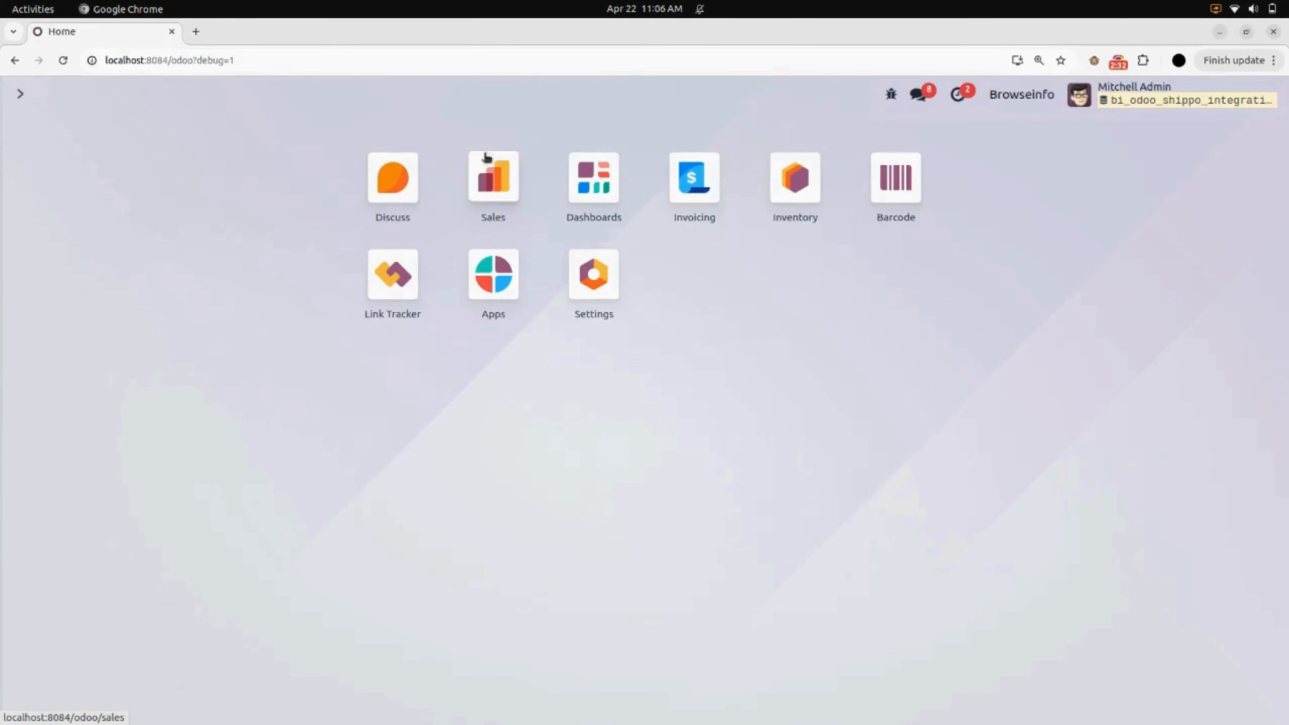
pyautogui.click(497, 203)
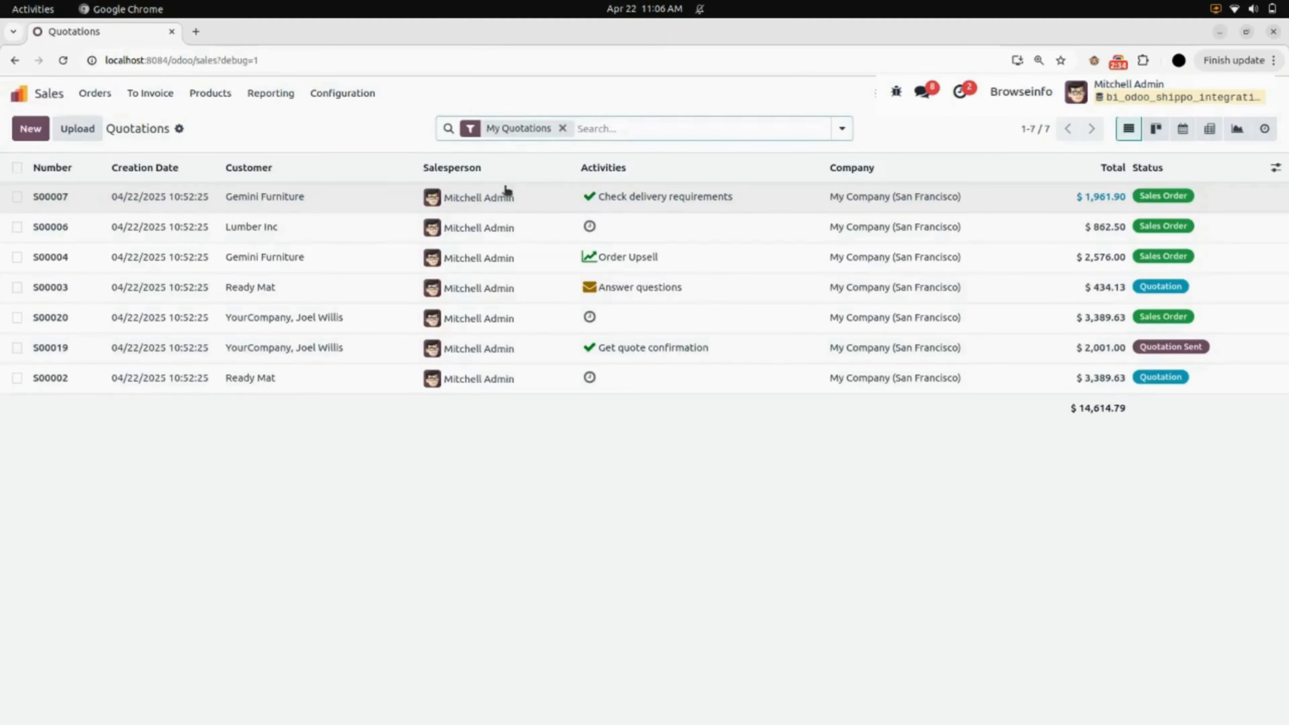
pyautogui.click(227, 96)
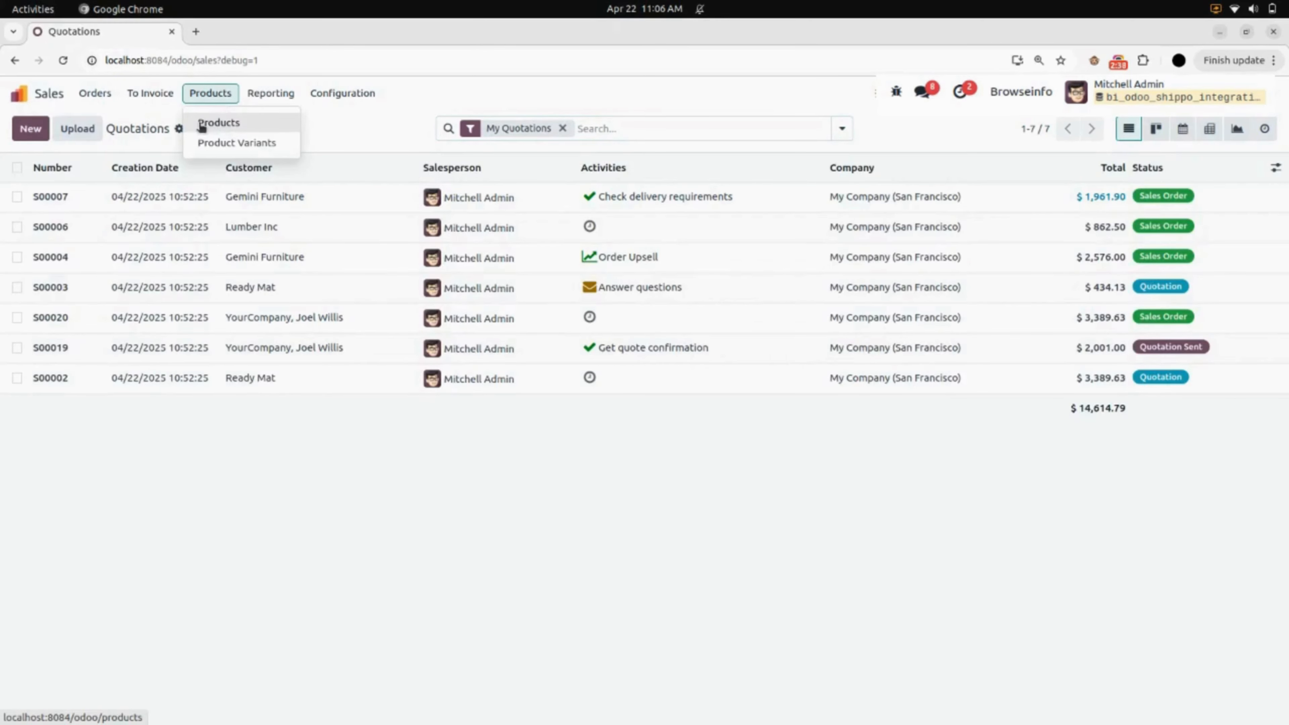
pyautogui.click(255, 125)
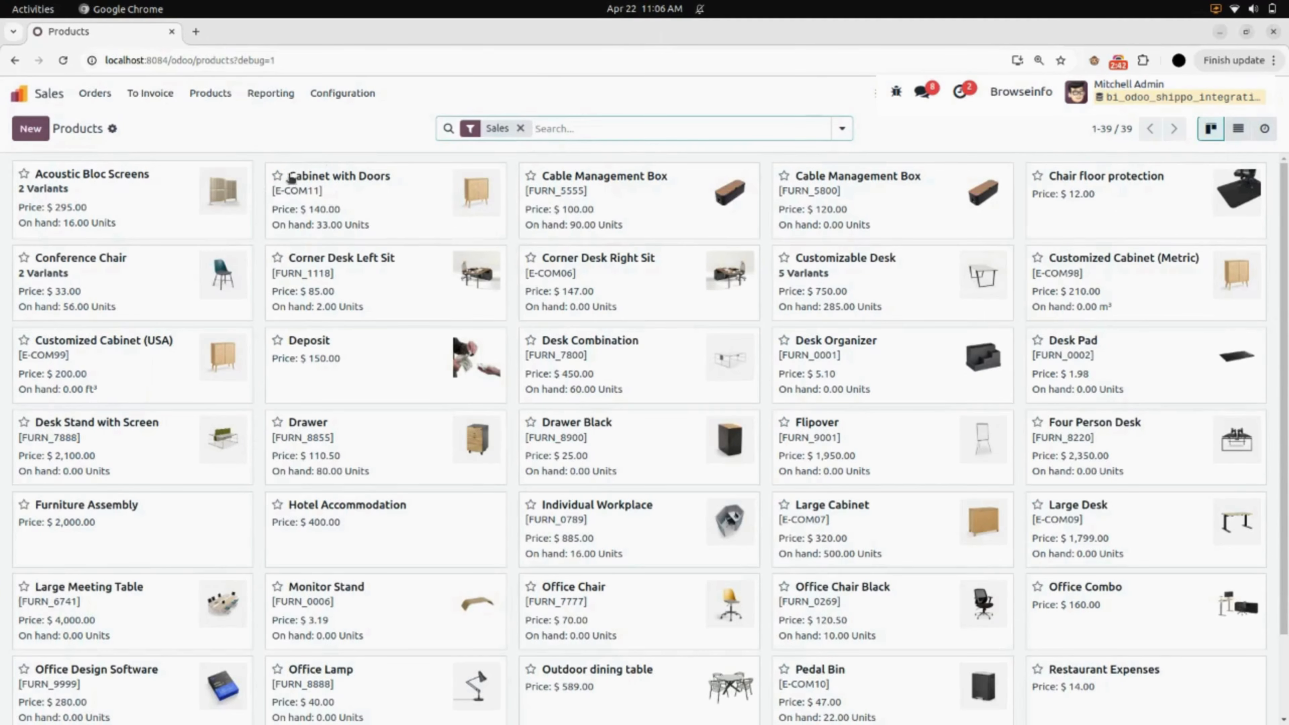
pyautogui.click(364, 193)
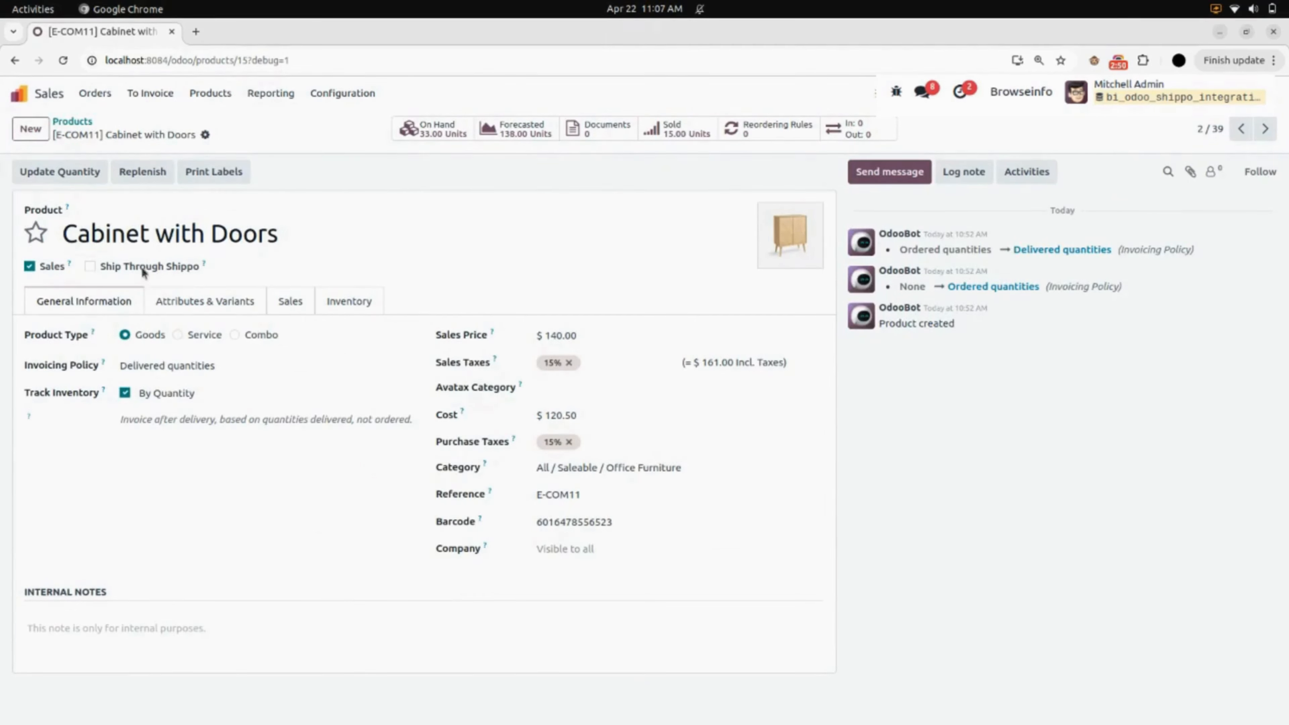
pyautogui.click(92, 267)
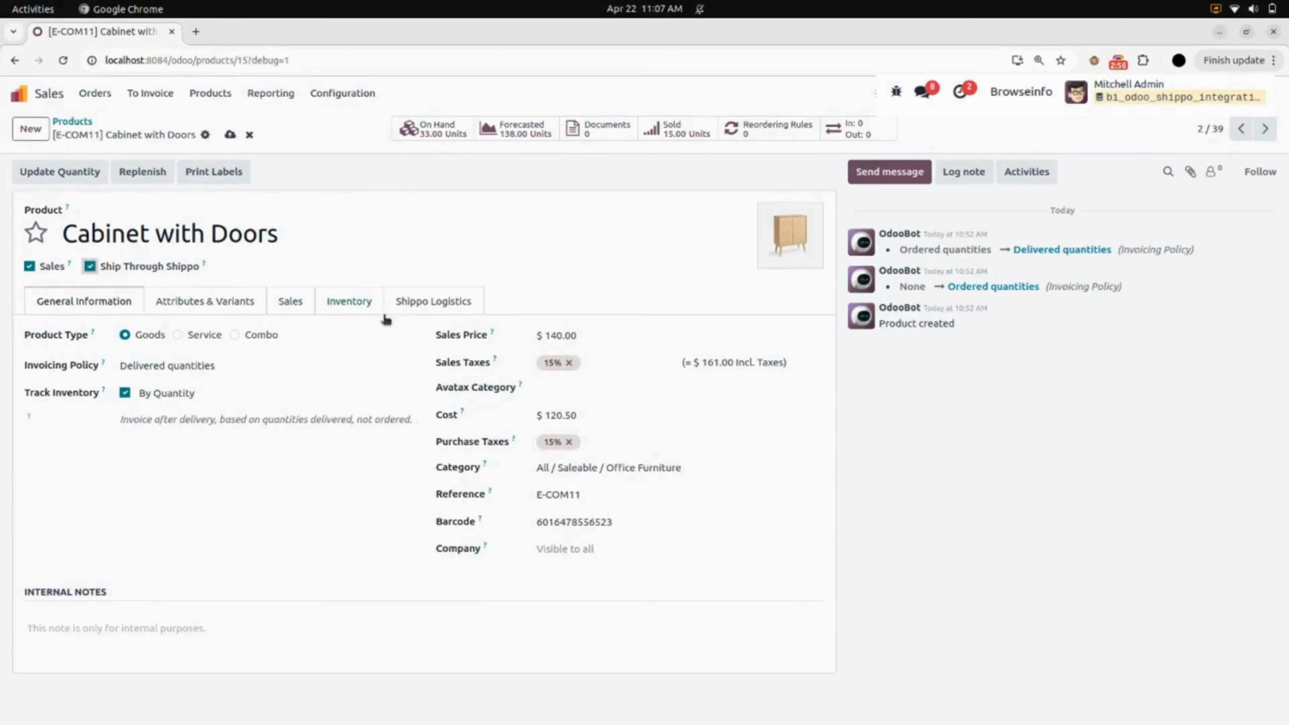
pyautogui.click(230, 138)
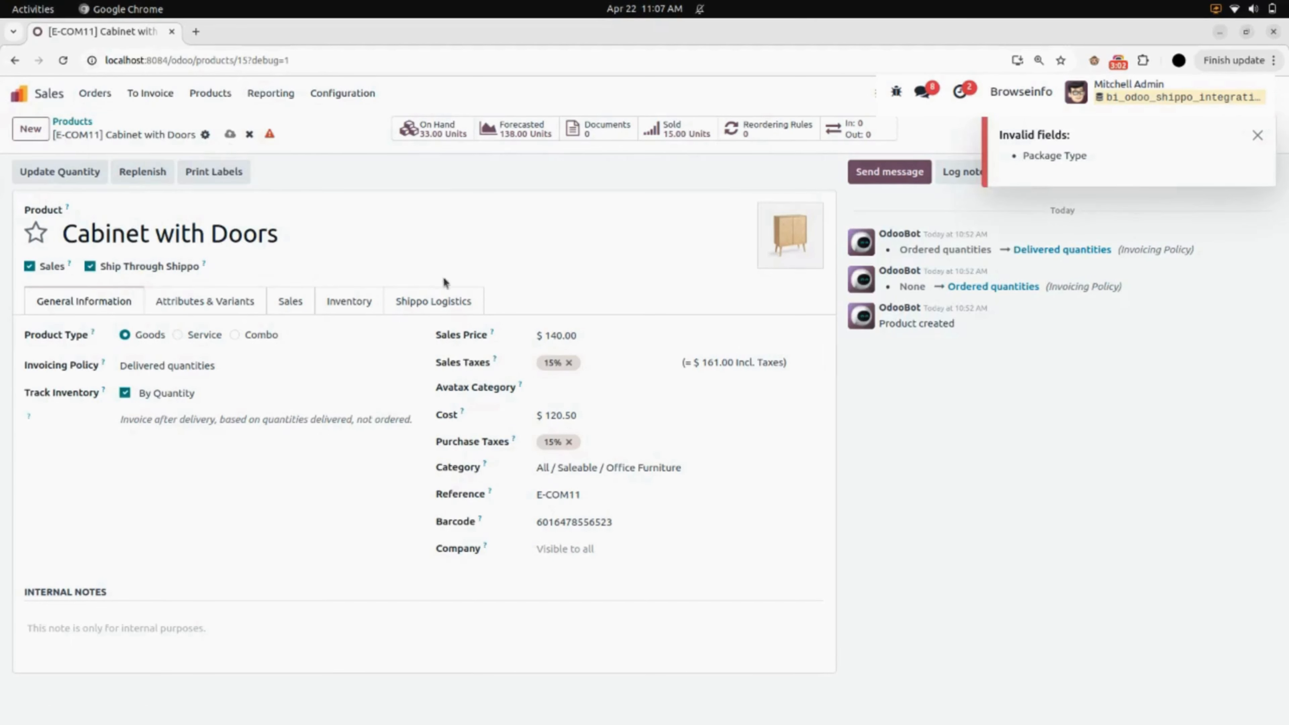
# - Set the product's Shippo package type to FedEx_Box_10kg and save the product
pyautogui.click(433, 302)
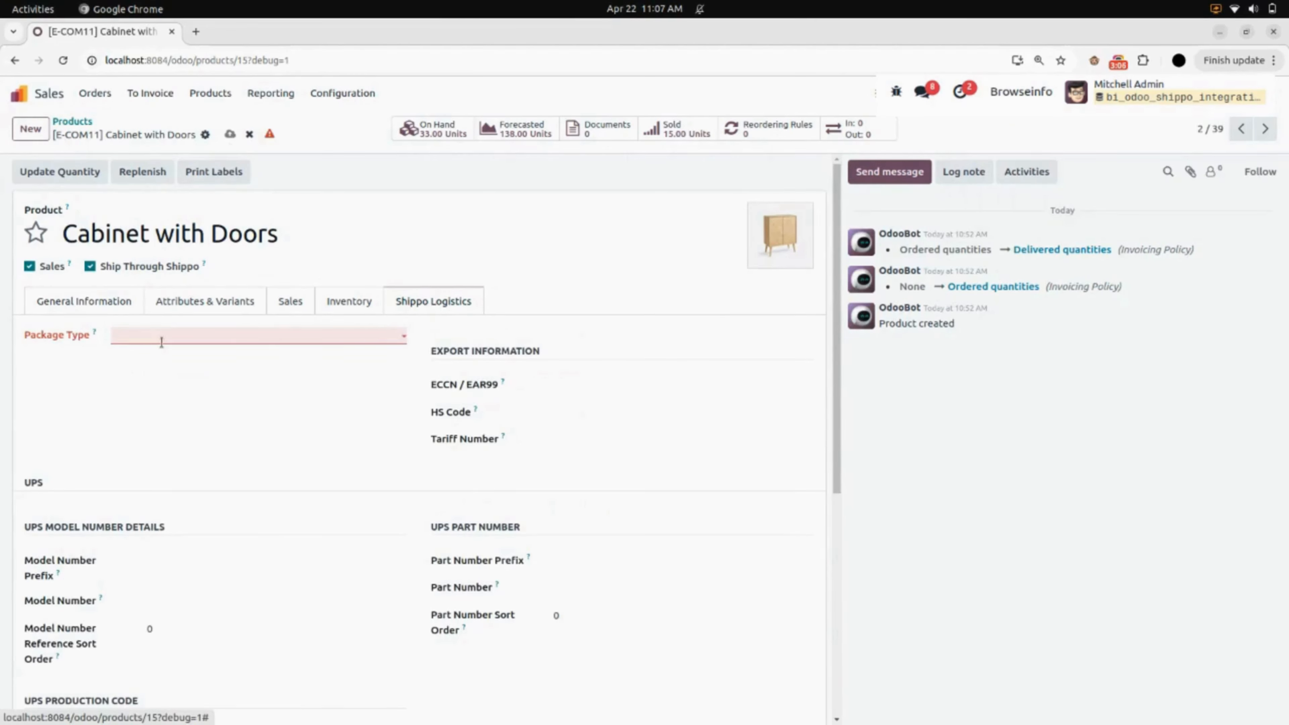
pyautogui.click(162, 342)
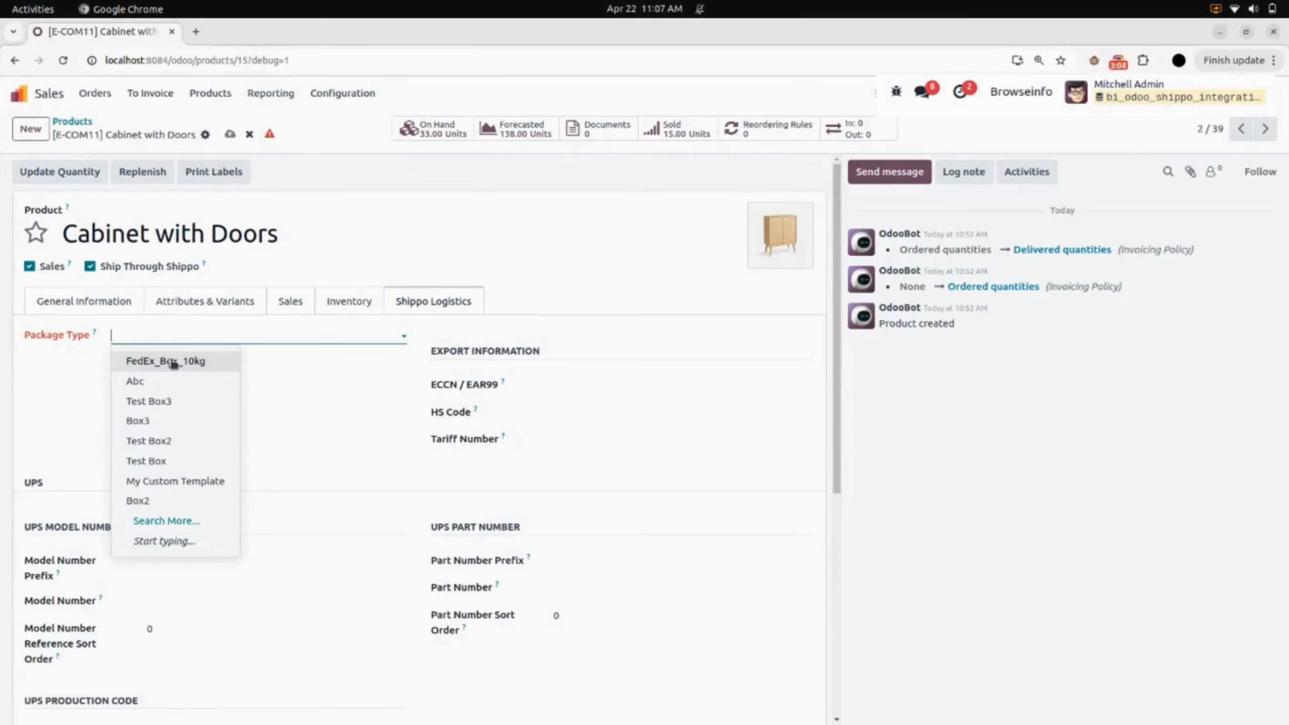
pyautogui.click(187, 362)
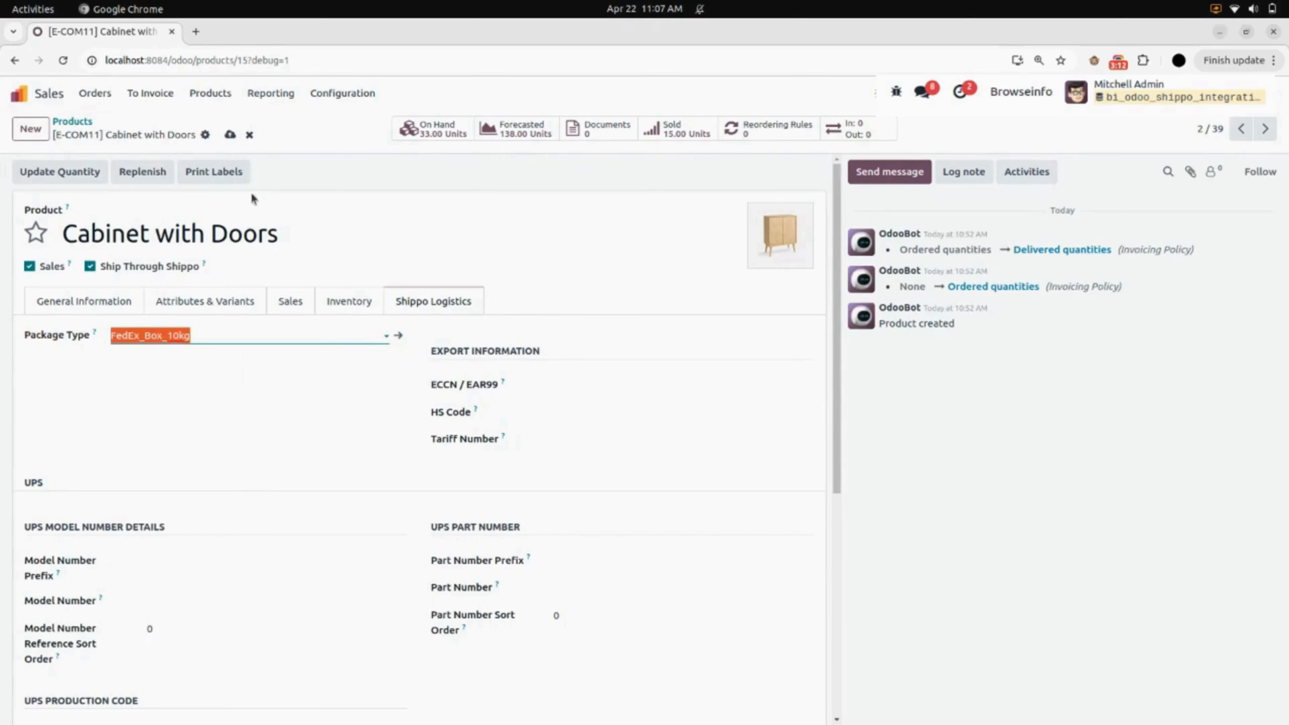
pyautogui.click(230, 134)
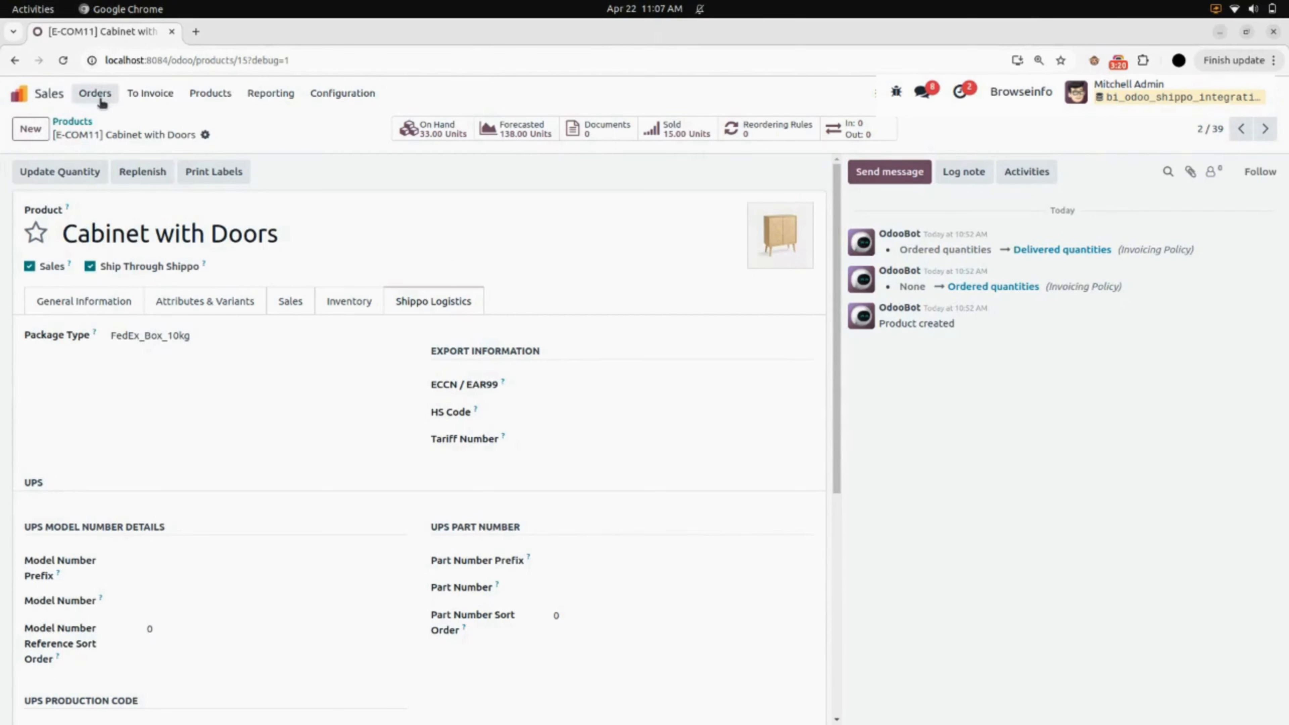
# - Create a new sales quotation with Deco Addict as the customer
pyautogui.click(101, 100)
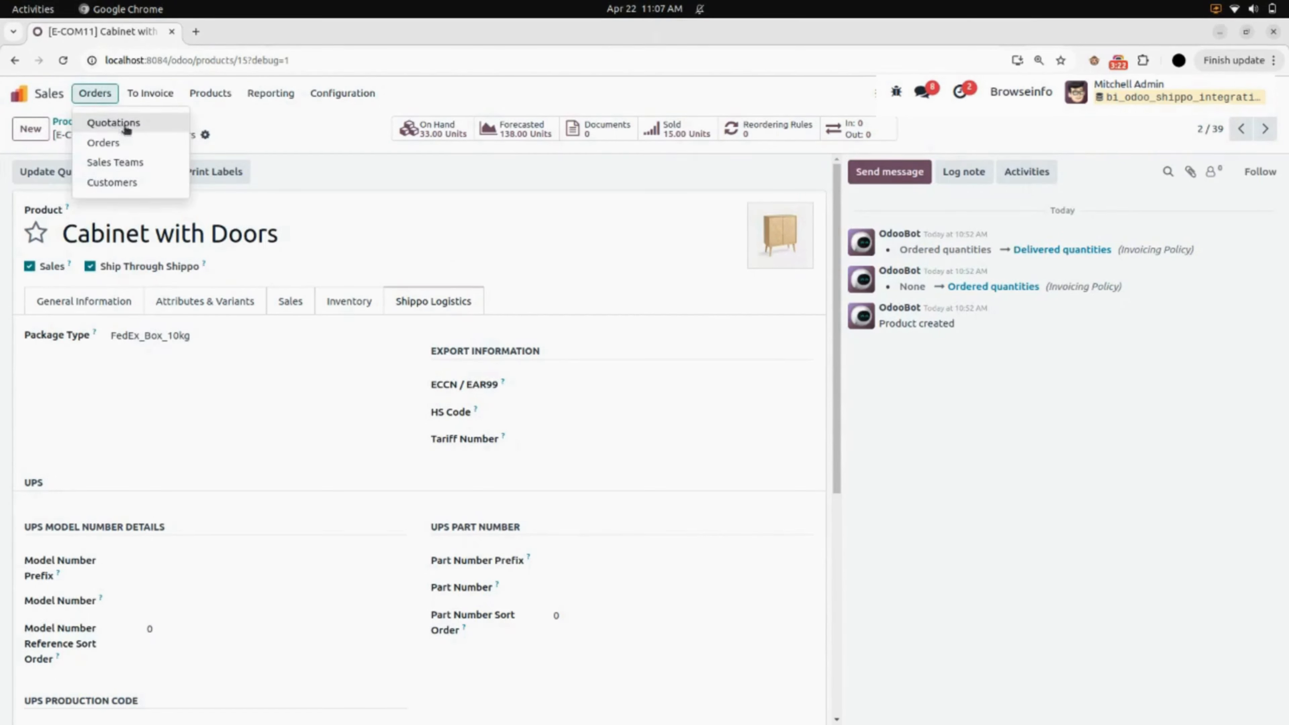
pyautogui.click(118, 128)
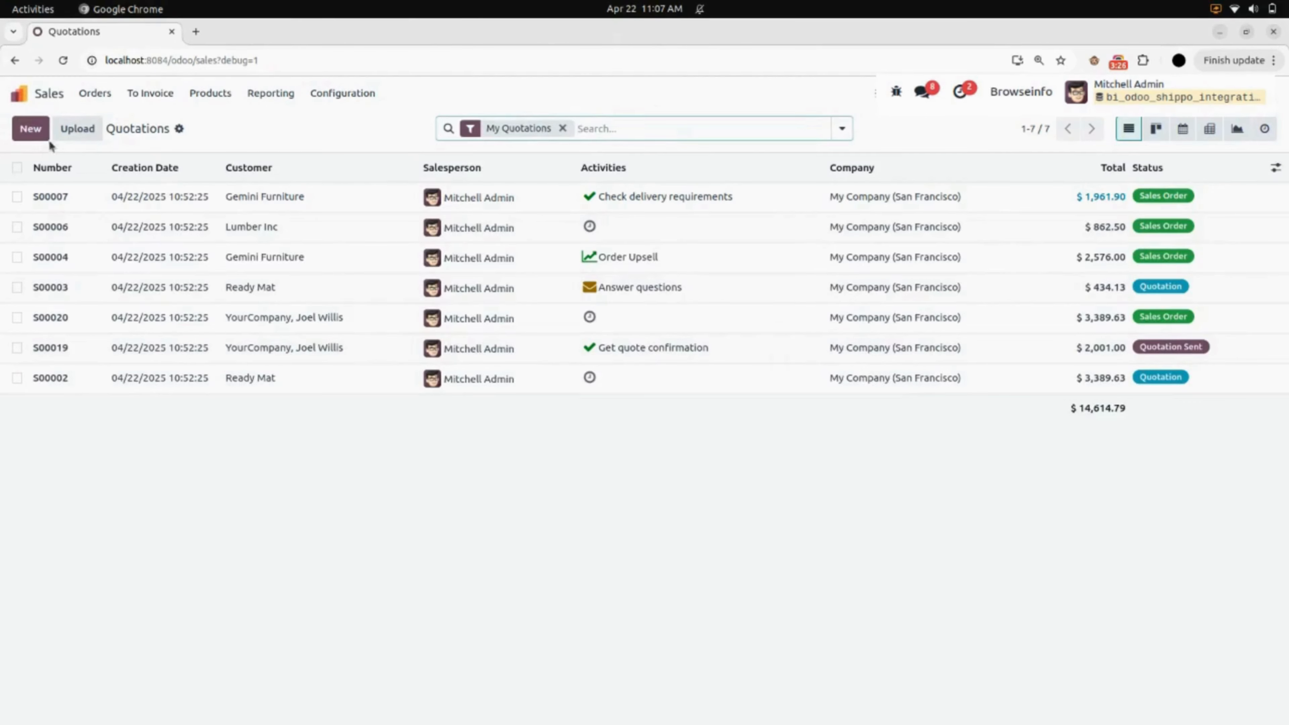
pyautogui.click(30, 134)
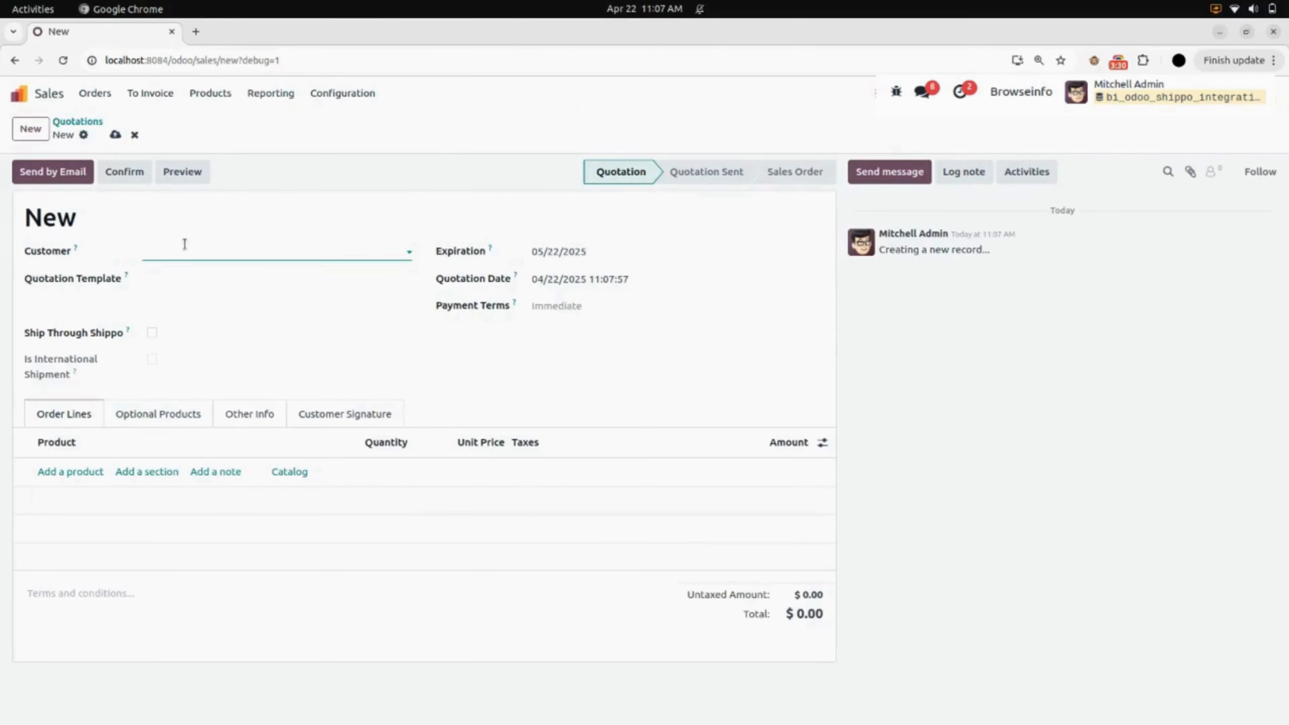
pyautogui.click(189, 250)
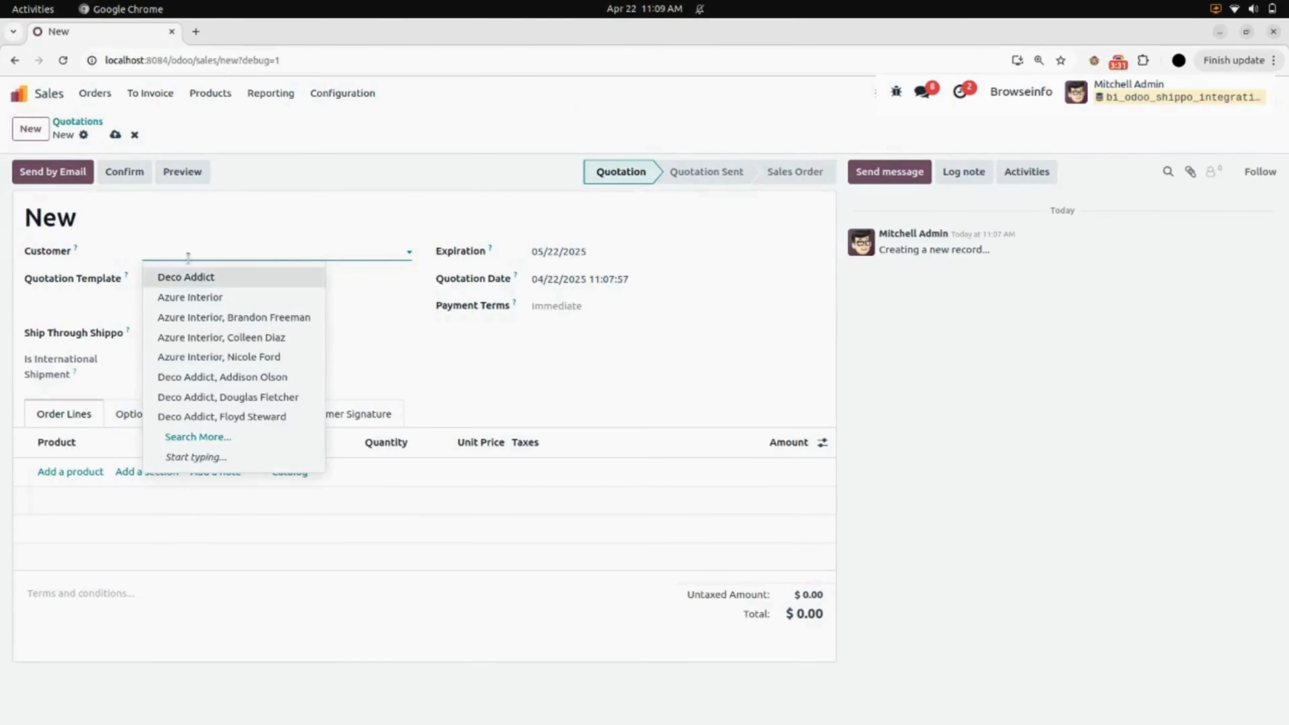
pyautogui.click(188, 277)
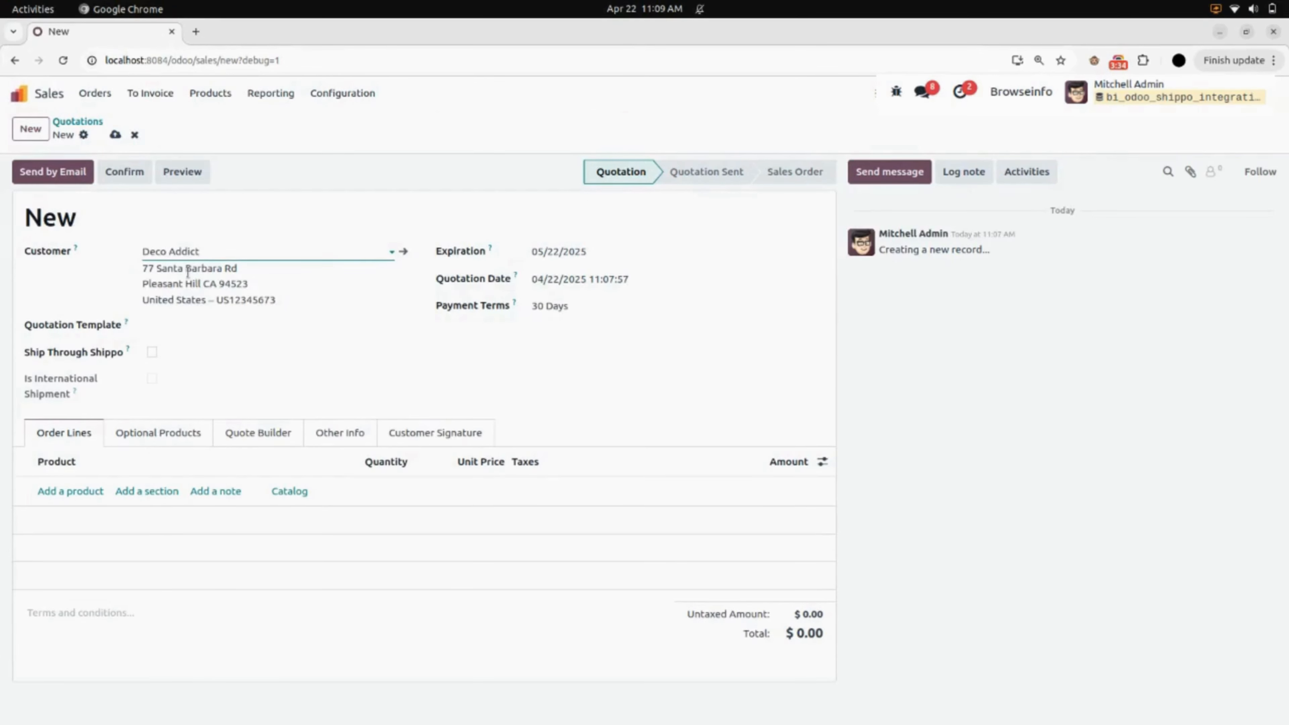
pyautogui.tripleClick(254, 248)
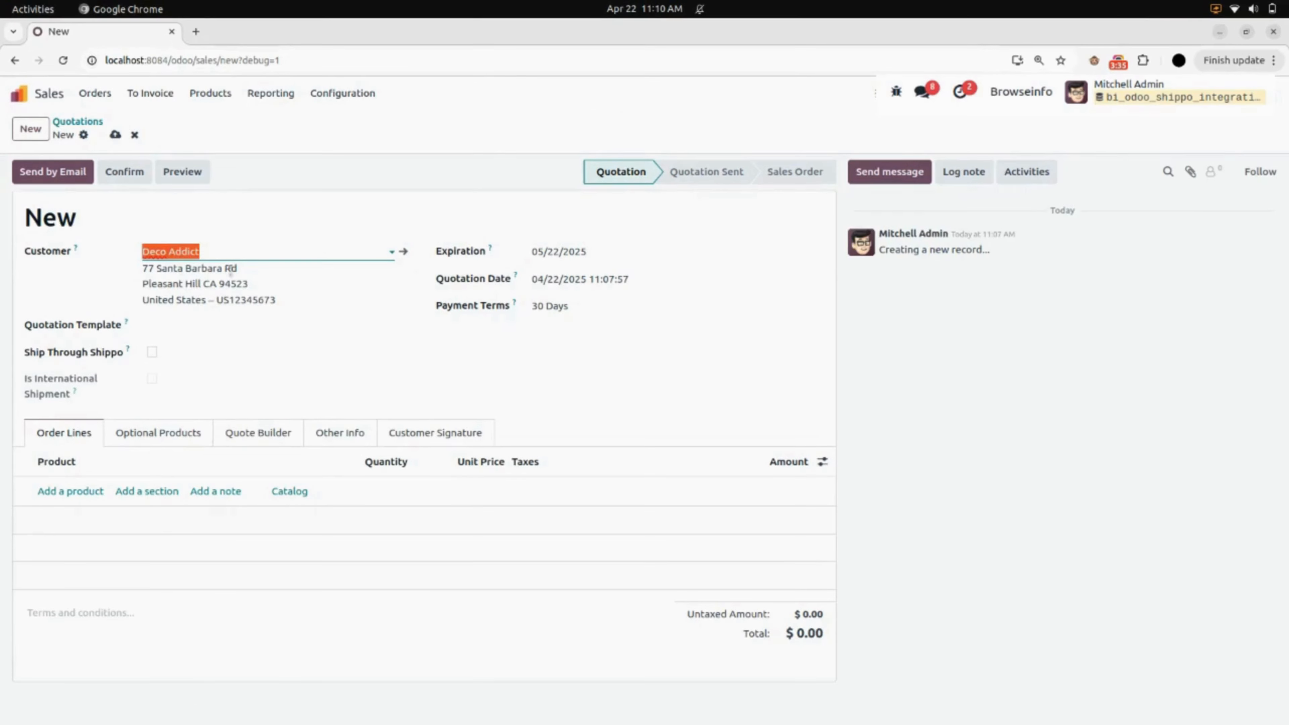
# - Add Cabinet with Doors to the quotation's order lines and enable Ship Through Shippo for the order
pyautogui.click(81, 490)
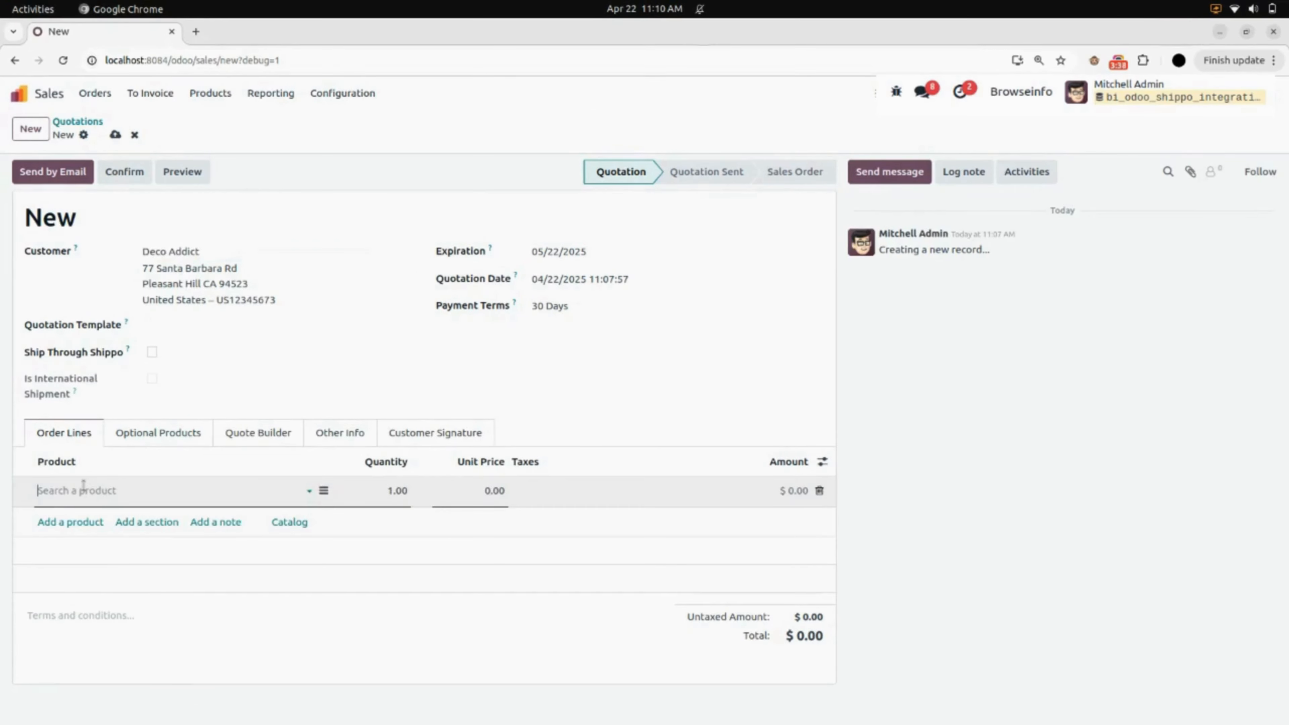
pyautogui.write('cab')
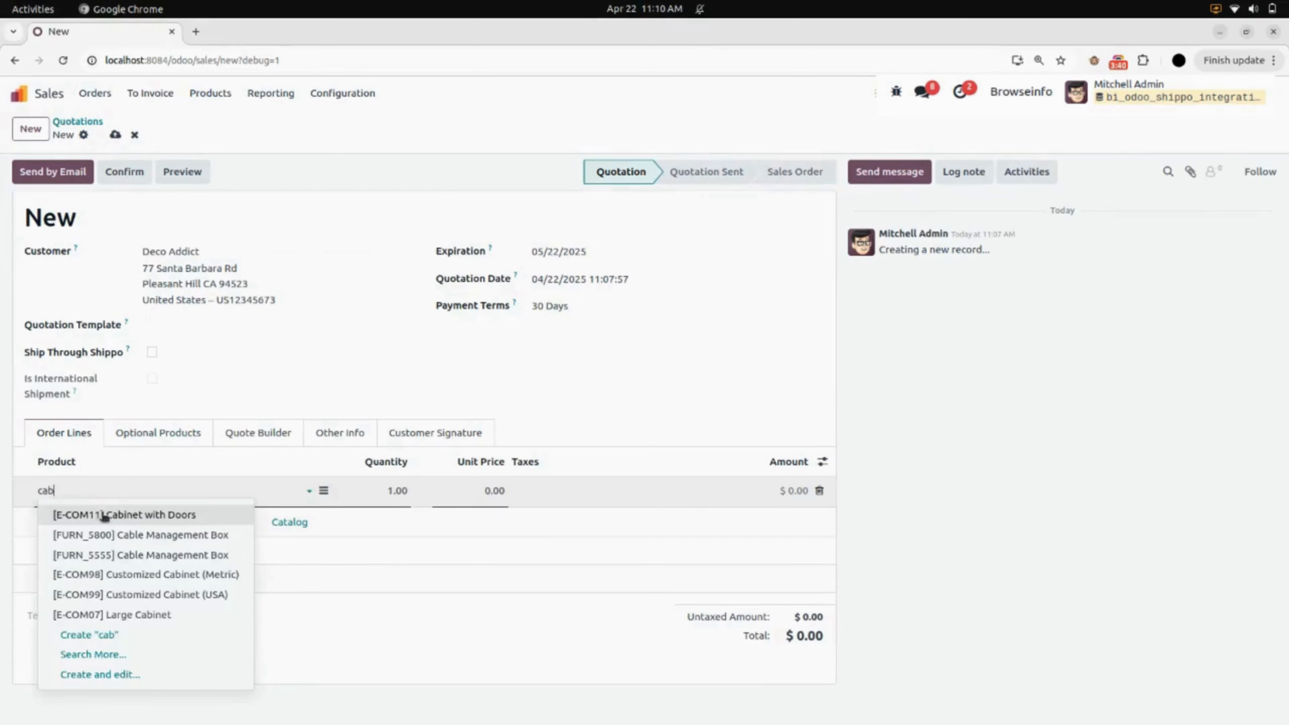
pyautogui.click(100, 511)
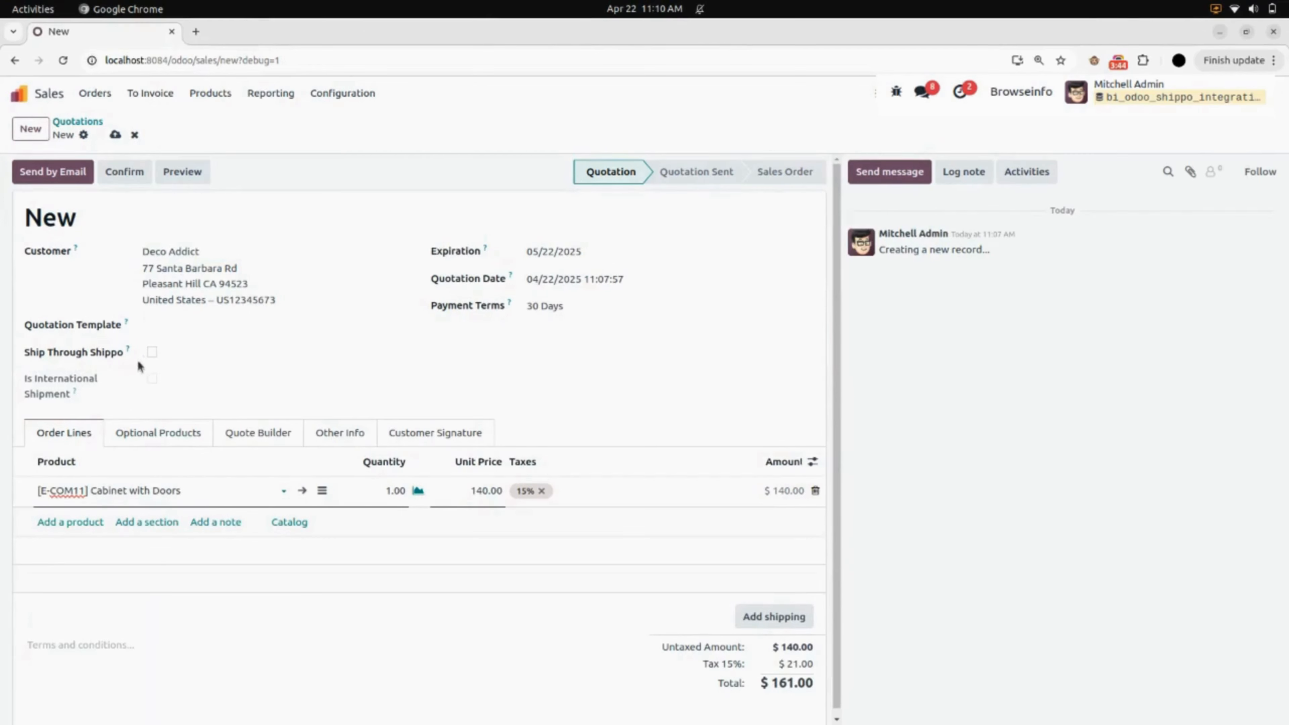
pyautogui.click(153, 353)
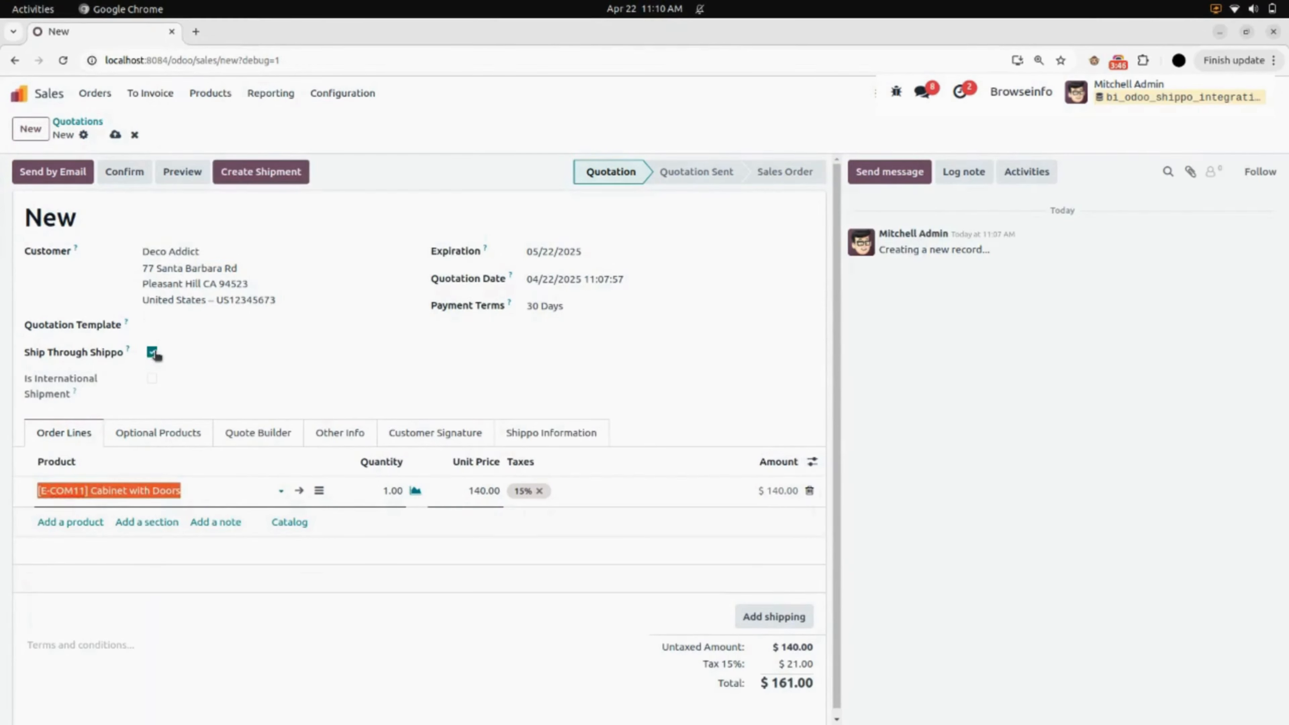
# - Save the new quotation and start creating a shipment for it
pyautogui.click(237, 371)
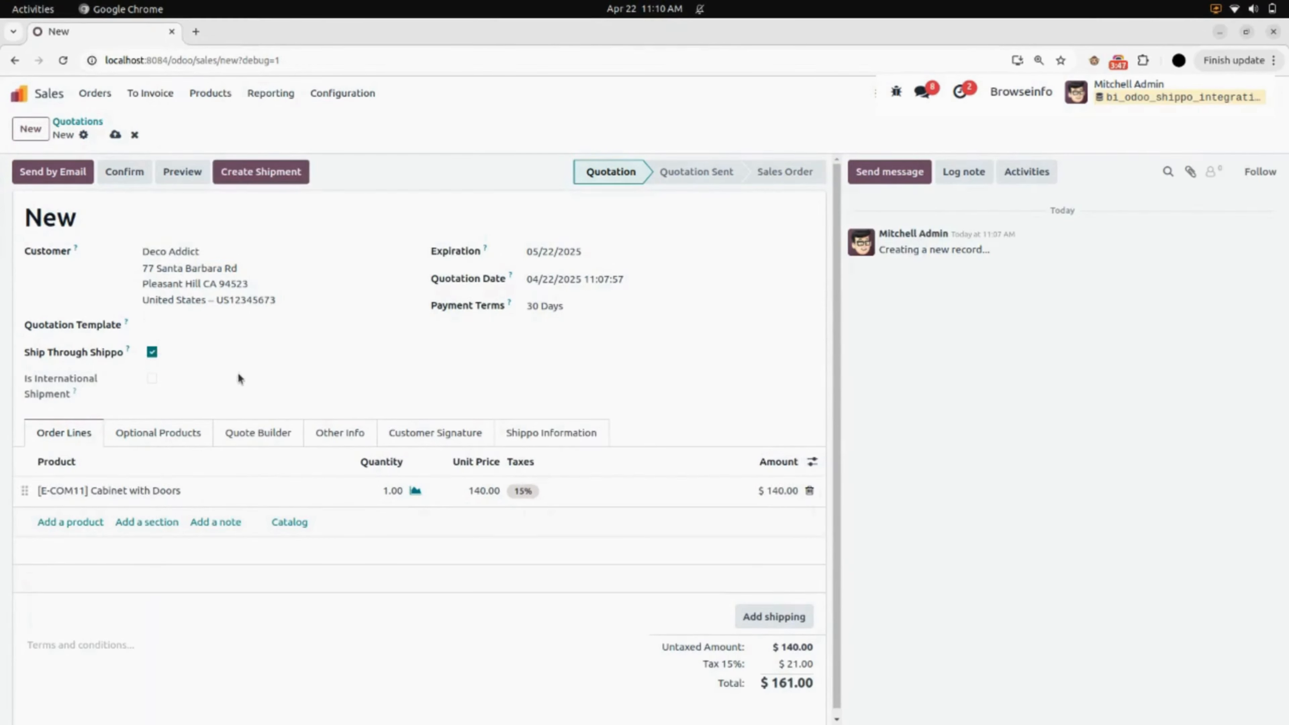
pyautogui.click(115, 136)
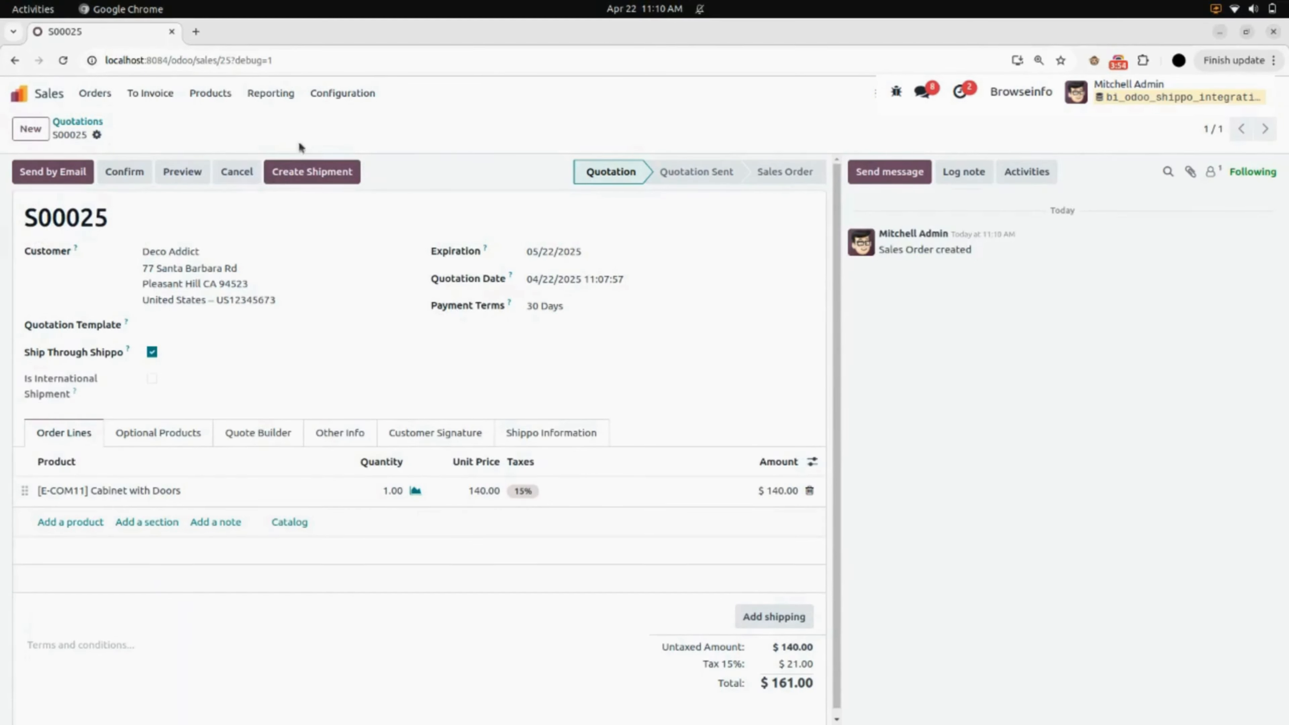
pyautogui.click(325, 176)
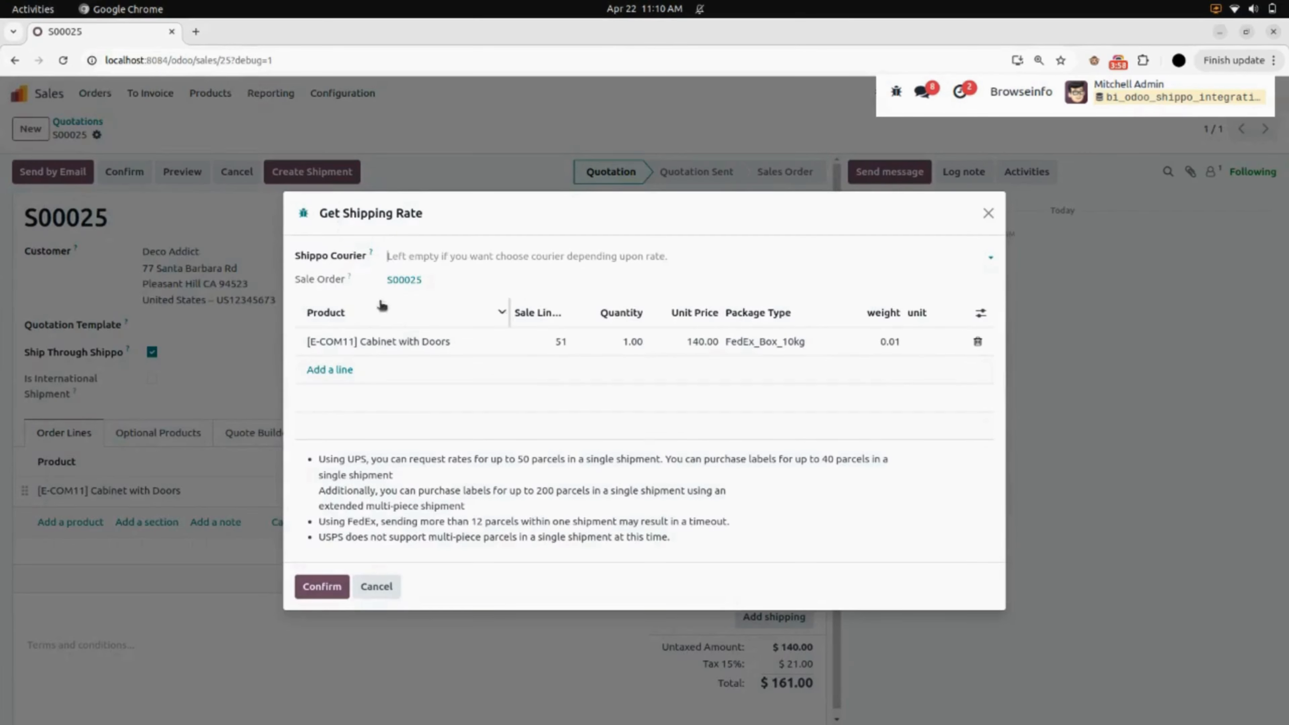
# - Add both UPS entries as Shippo couriers for the shipping rate request
pyautogui.click(433, 256)
pyautogui.write('ups')
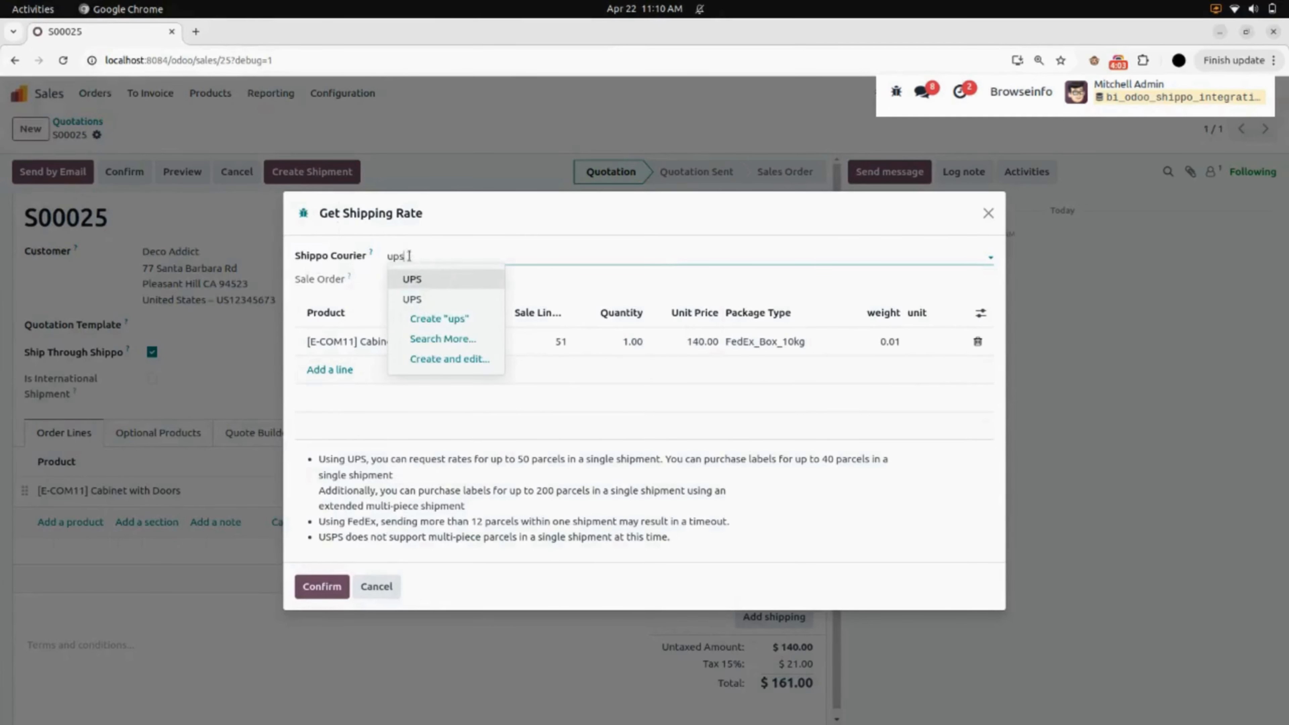
pyautogui.click(431, 279)
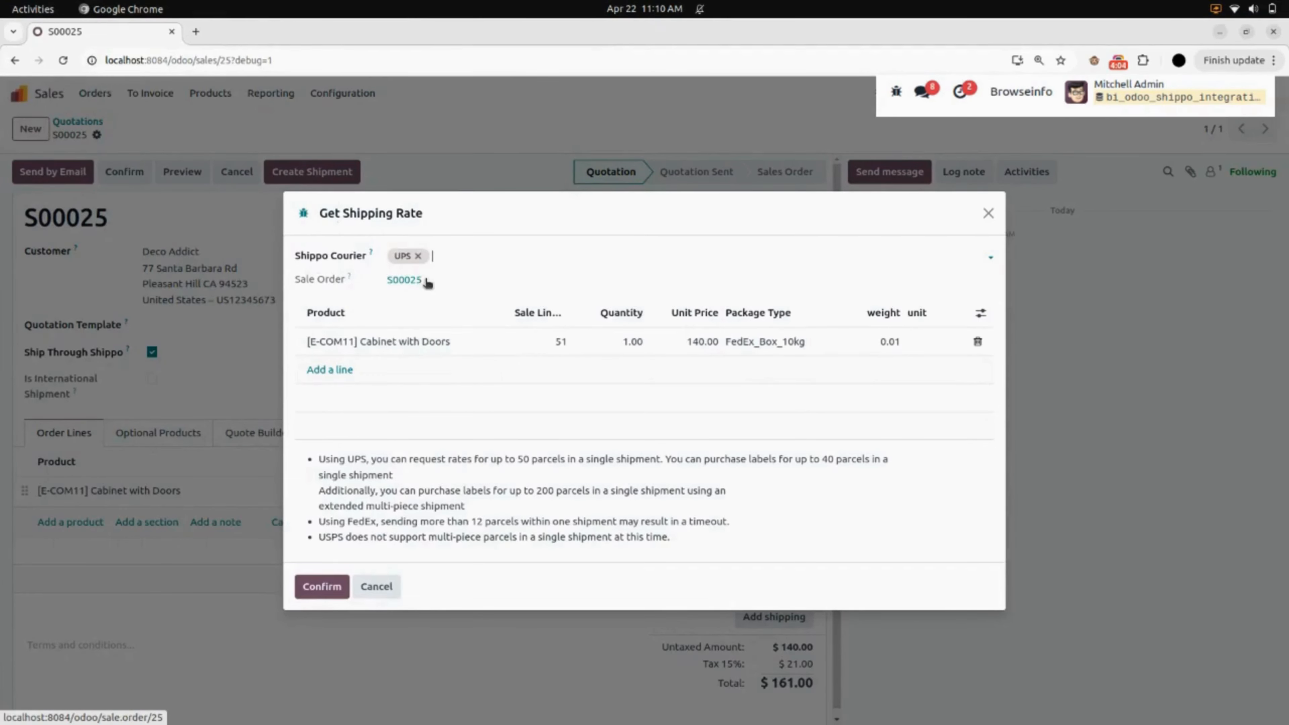
pyautogui.write('ups')
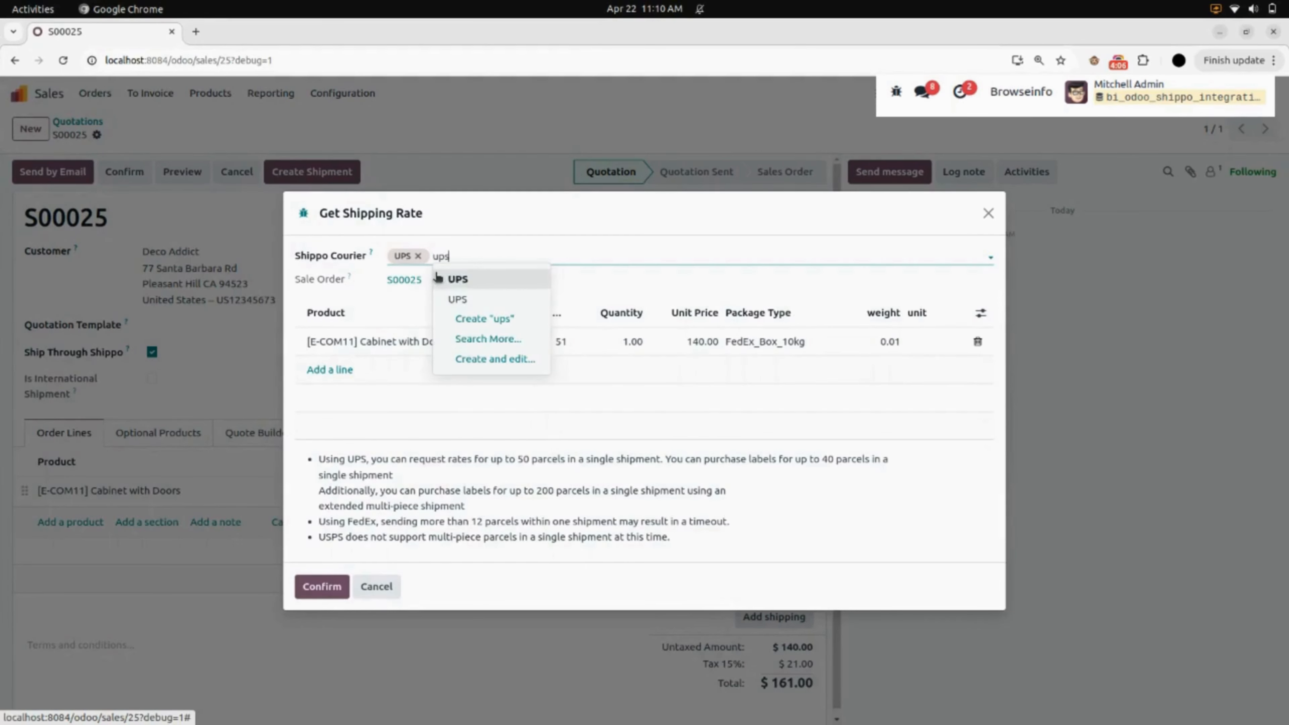
pyautogui.click(467, 298)
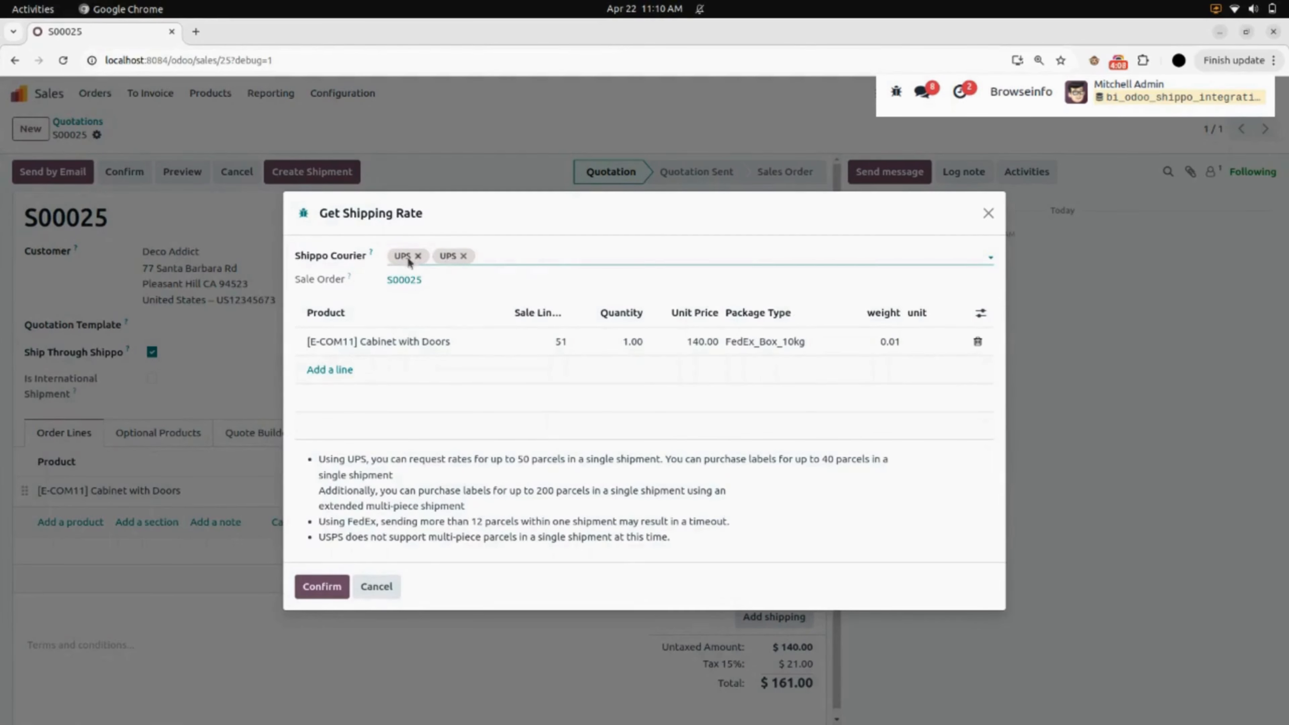
pyautogui.click(326, 287)
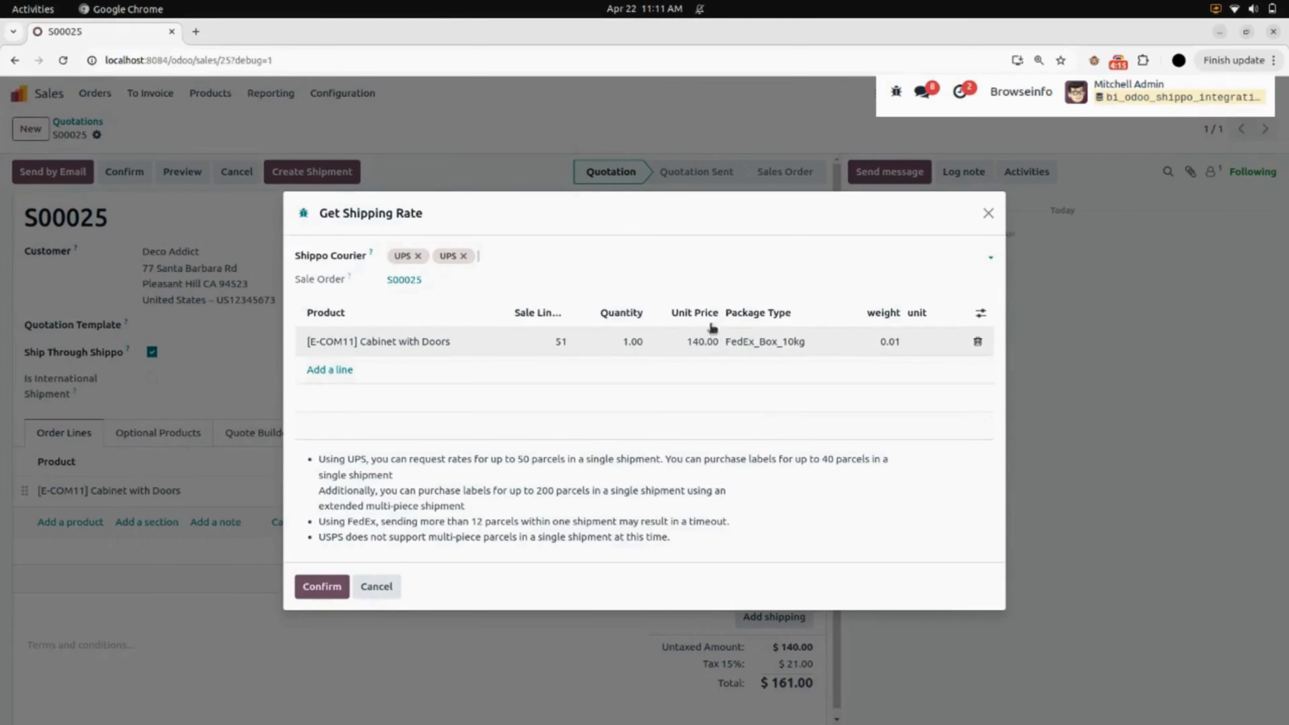
# - Set the Cabinet with Doors package weight to 5 Kg and request the shipping rates
pyautogui.click(869, 348)
pyautogui.write('5')
pyautogui.click(917, 340)
pyautogui.click(923, 376)
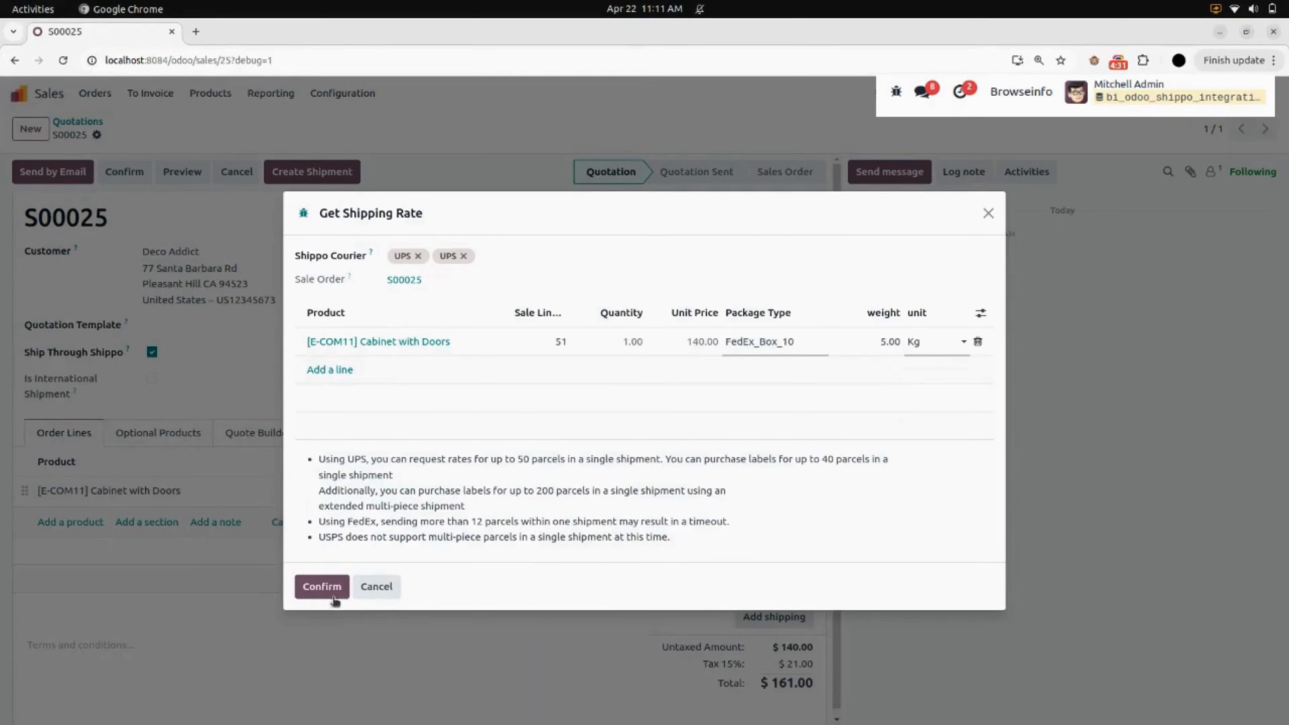
pyautogui.click(324, 589)
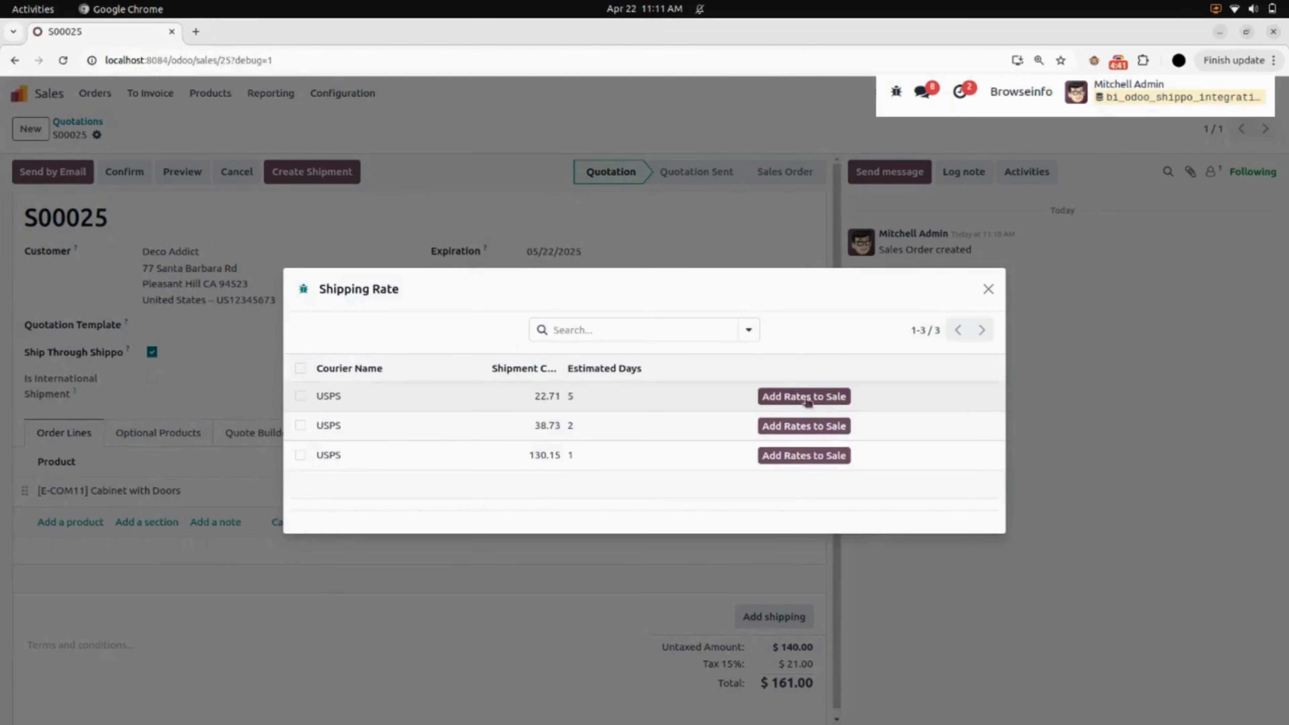
# - Add the 22.71 USPS rate with 5 estimated days to the sale and confirm the quotation
pyautogui.click(819, 396)
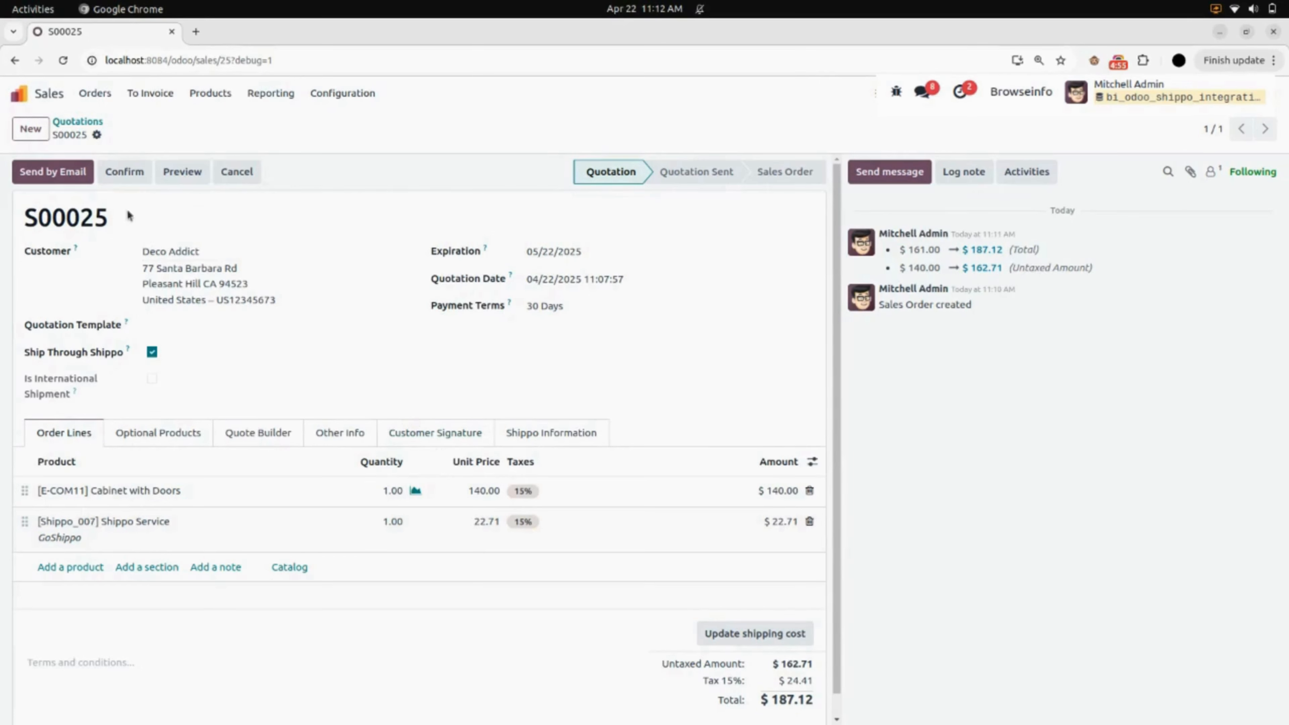
pyautogui.click(128, 175)
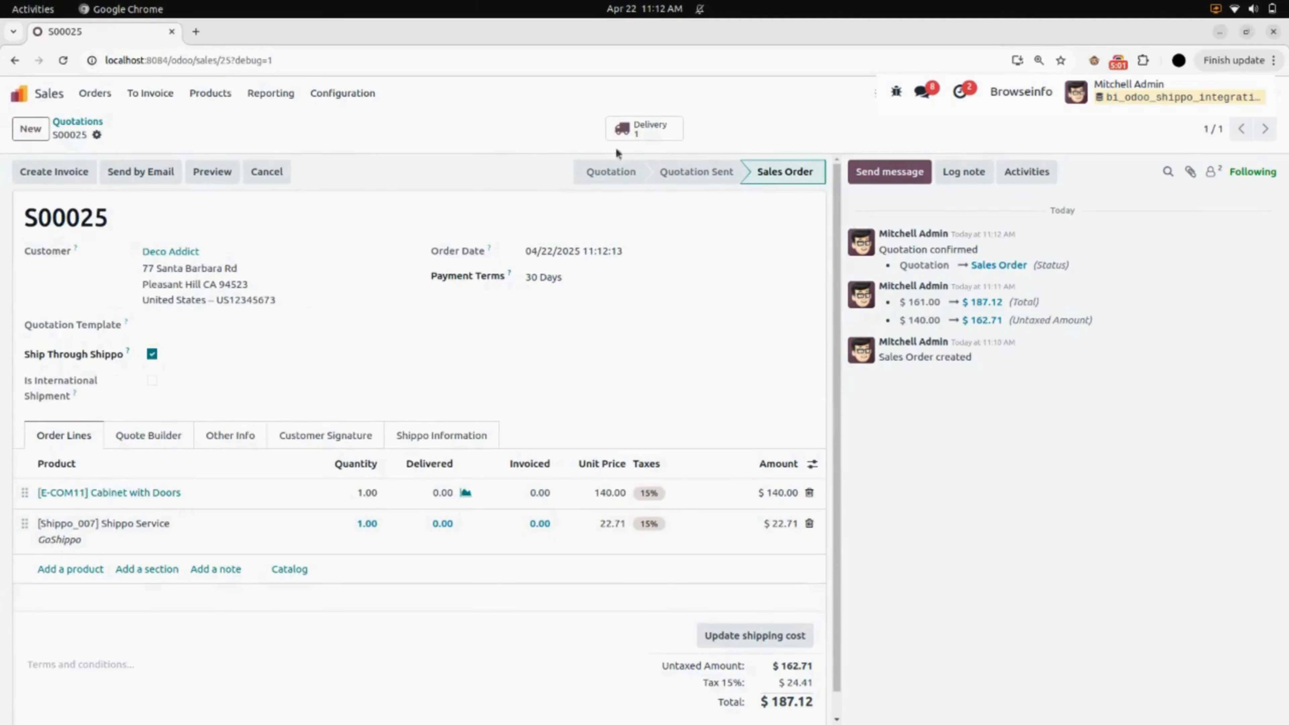
# - Open the order's delivery and examine the carrier, weight and Shippo details in its additional information
pyautogui.click(642, 129)
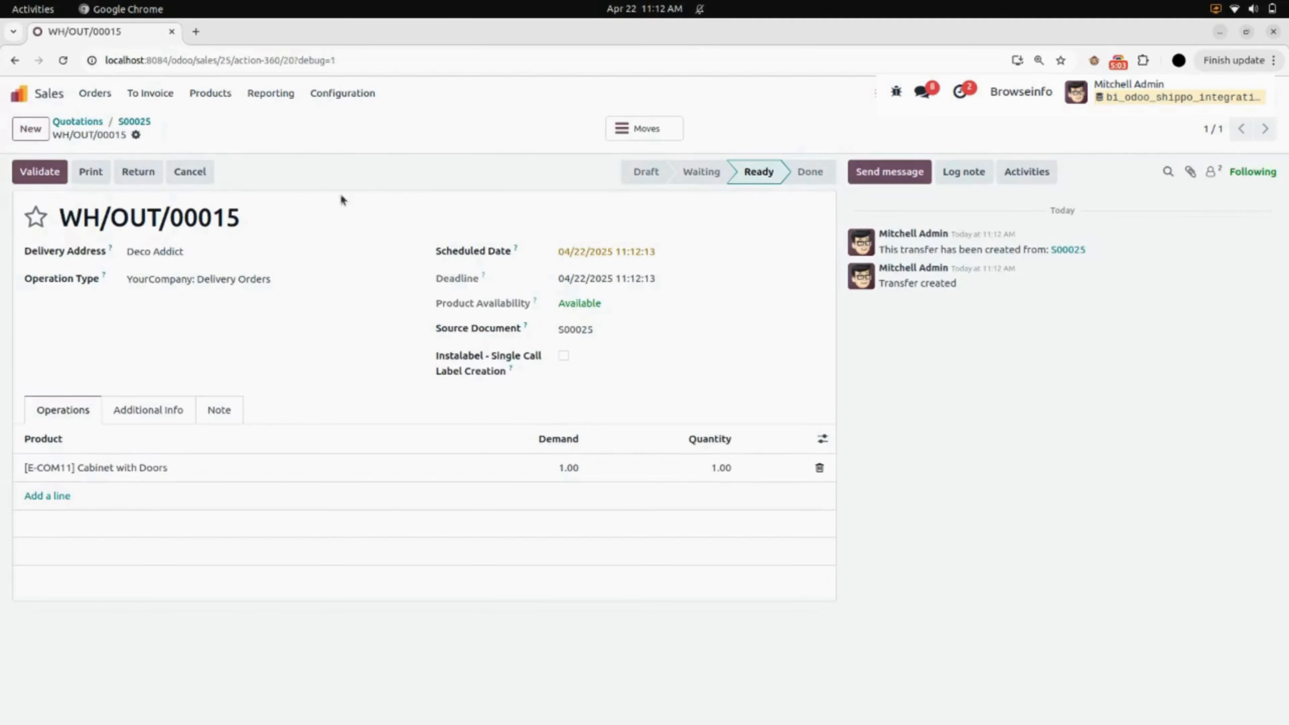
pyautogui.click(157, 410)
pyautogui.scroll(-3, 219, 486)
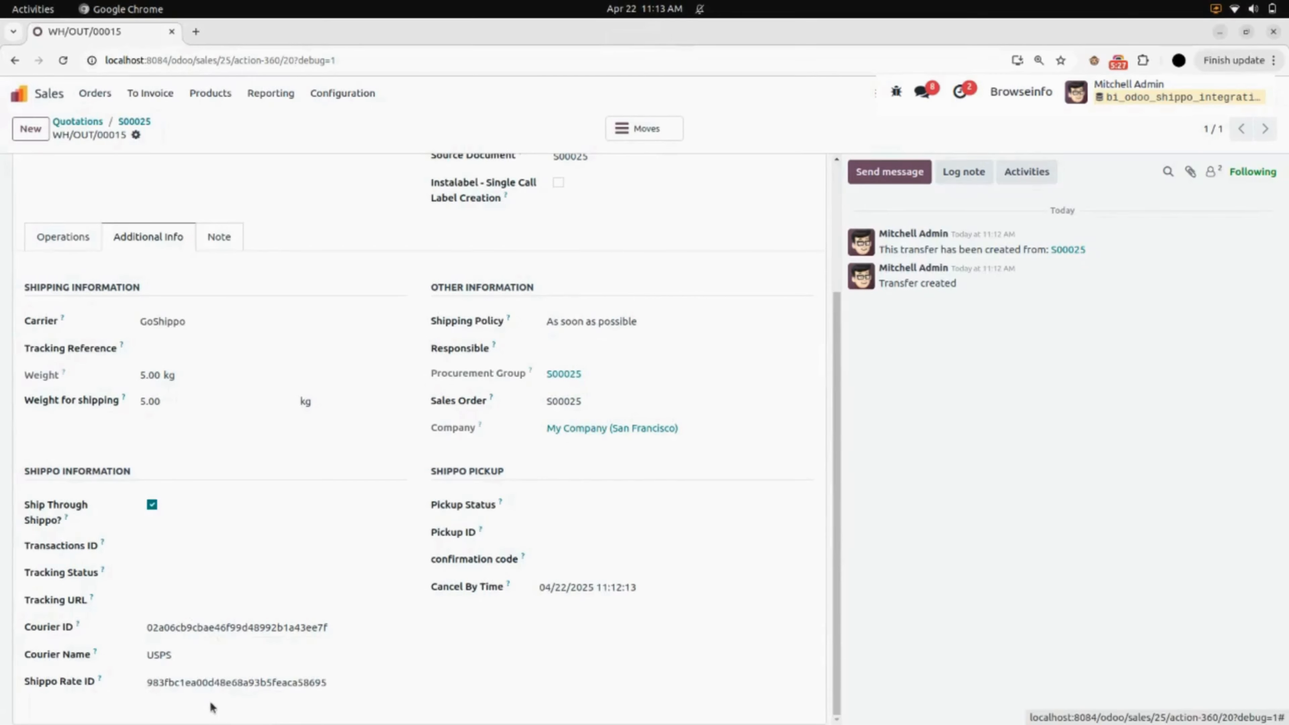
pyautogui.scroll(3, 212, 707)
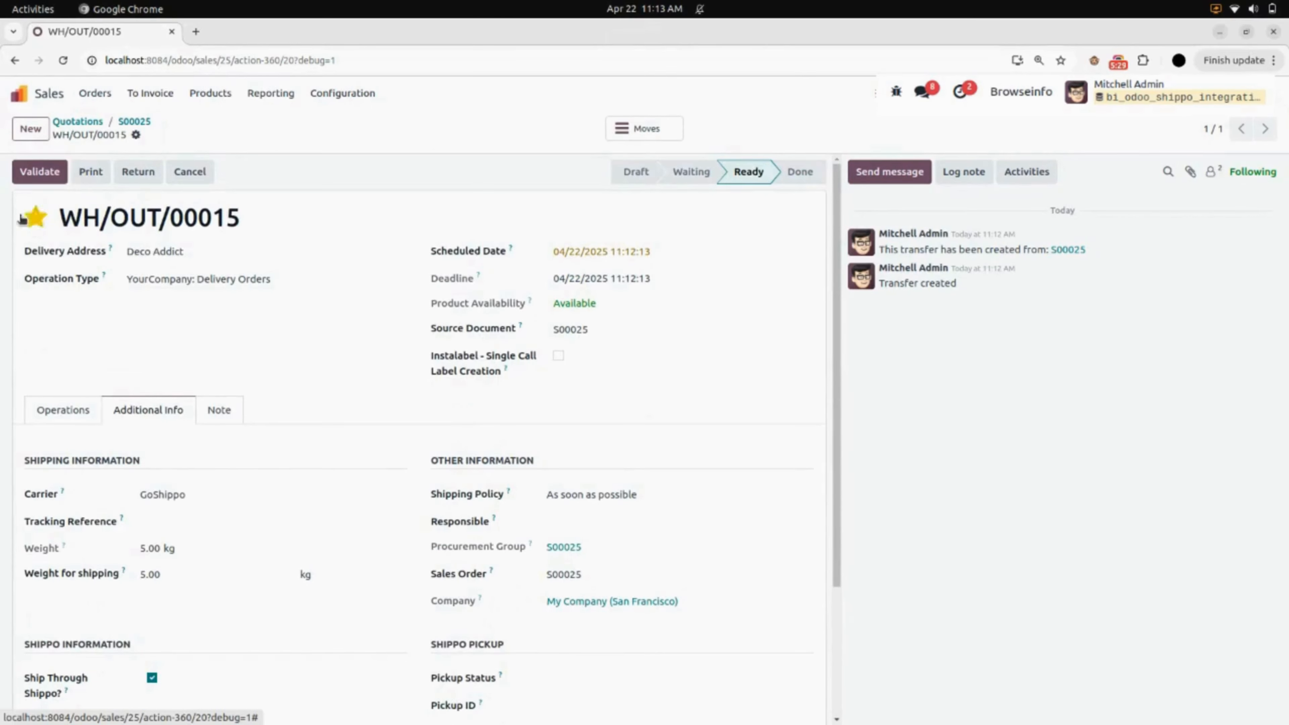
# - Validate the delivery order and generate its Shippo shipping label
pyautogui.click(41, 173)
pyautogui.click(379, 454)
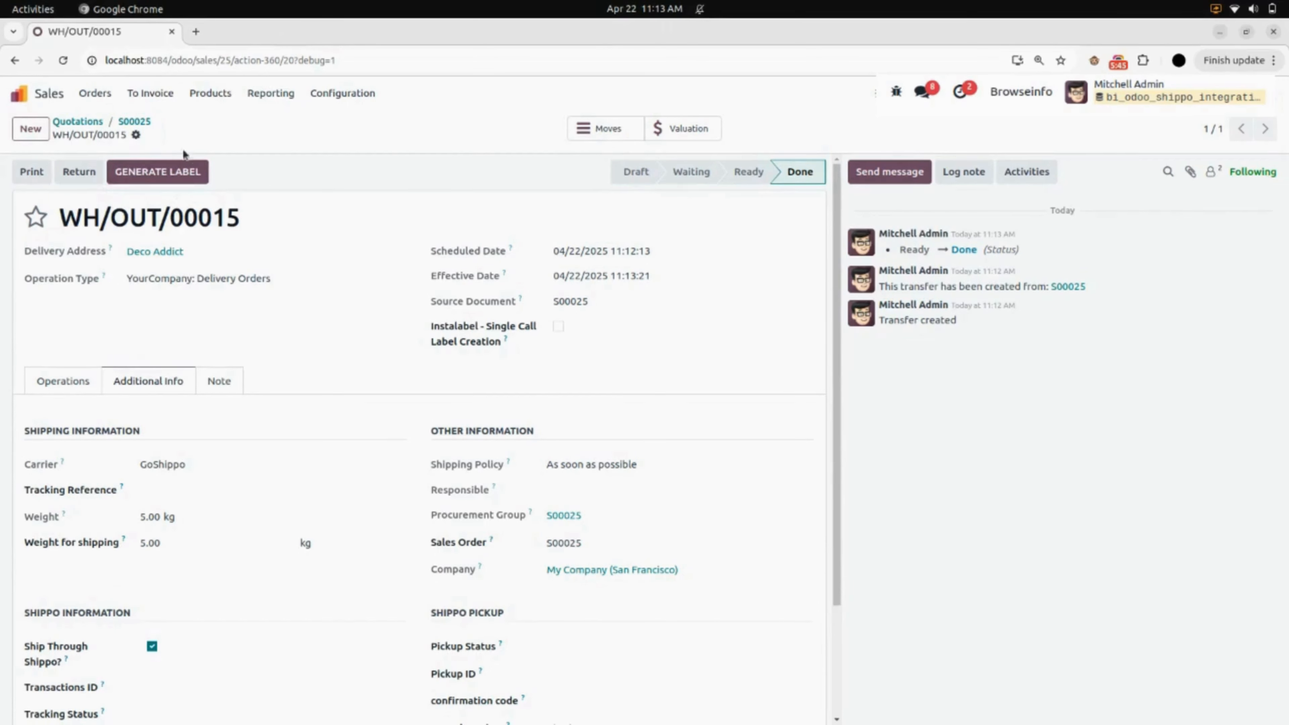
pyautogui.click(152, 175)
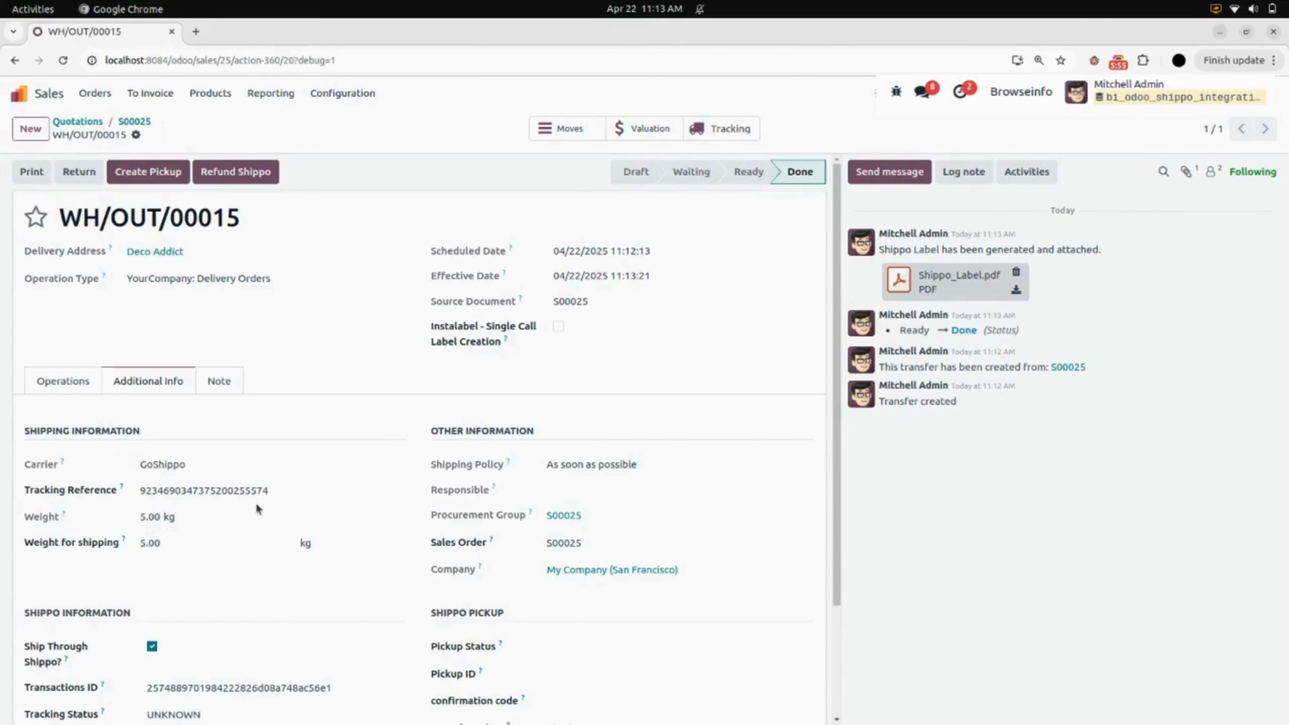
# - Examine the delivery's tracking details and product operations, and view the attached Shippo_Label.pdf
pyautogui.scroll(-3, 262, 504)
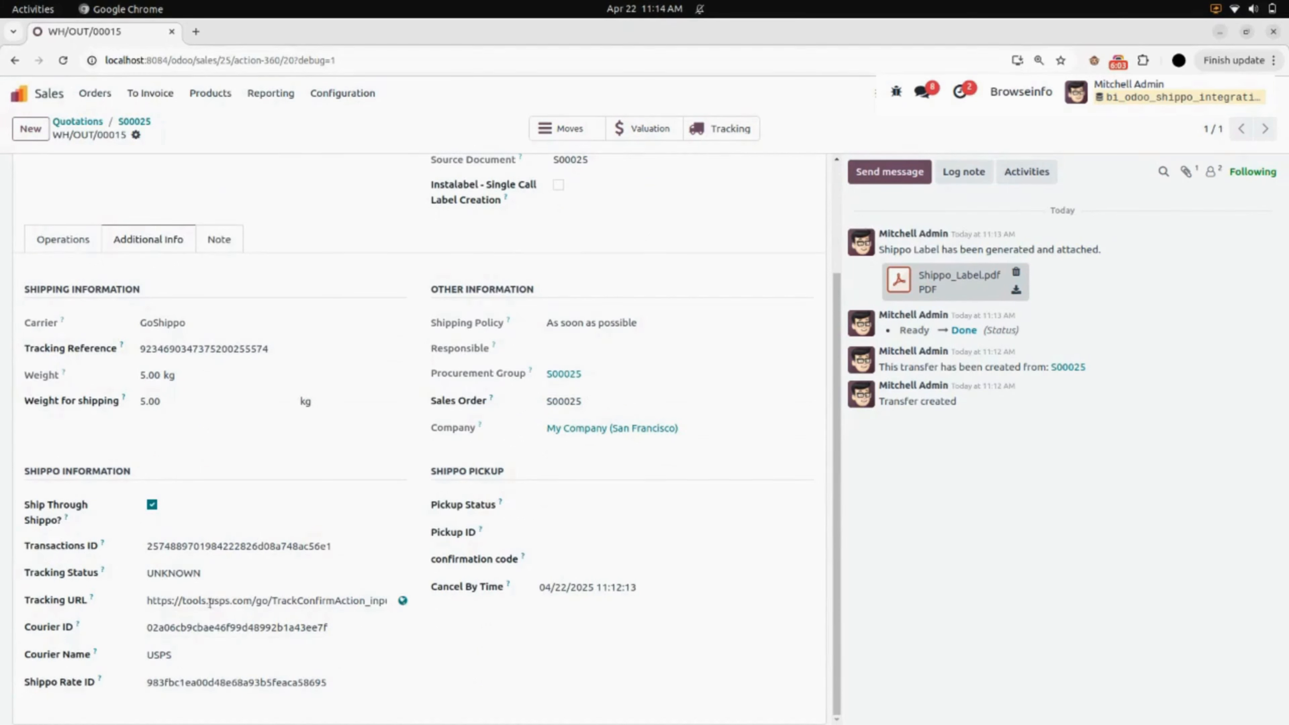
pyautogui.scroll(3, 335, 598)
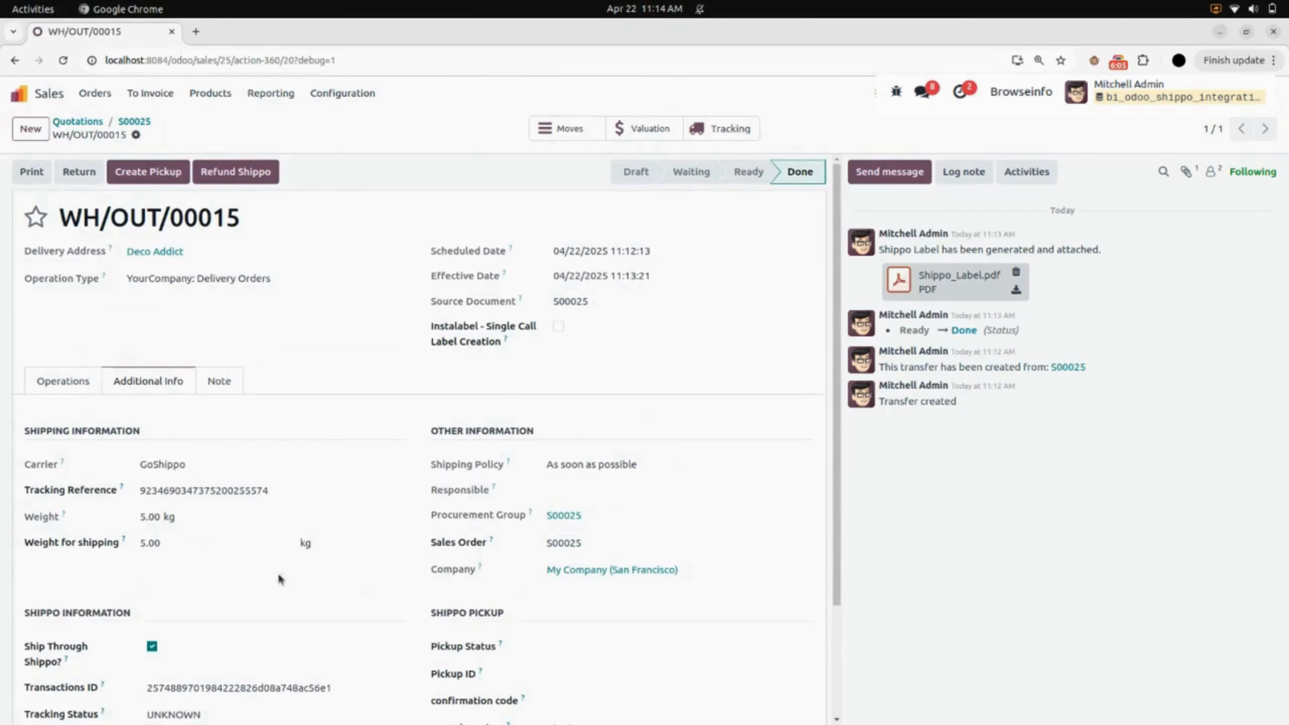
pyautogui.click(87, 387)
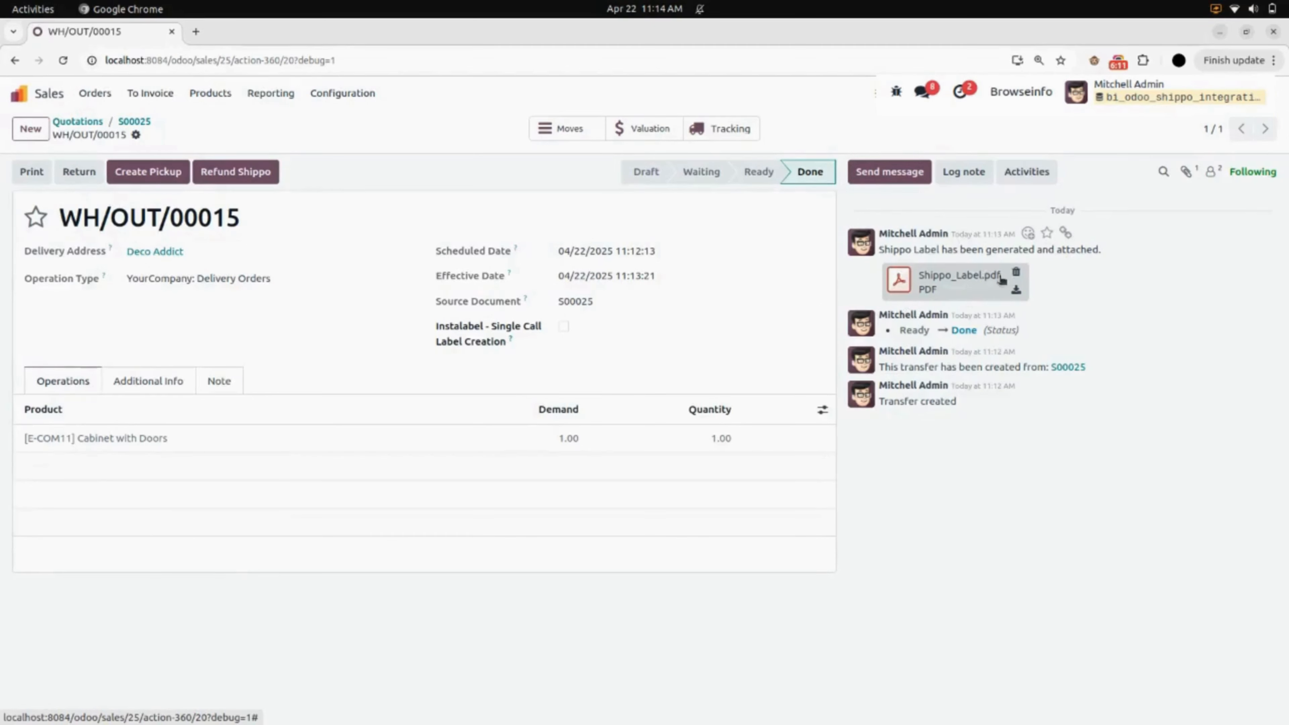
pyautogui.click(960, 277)
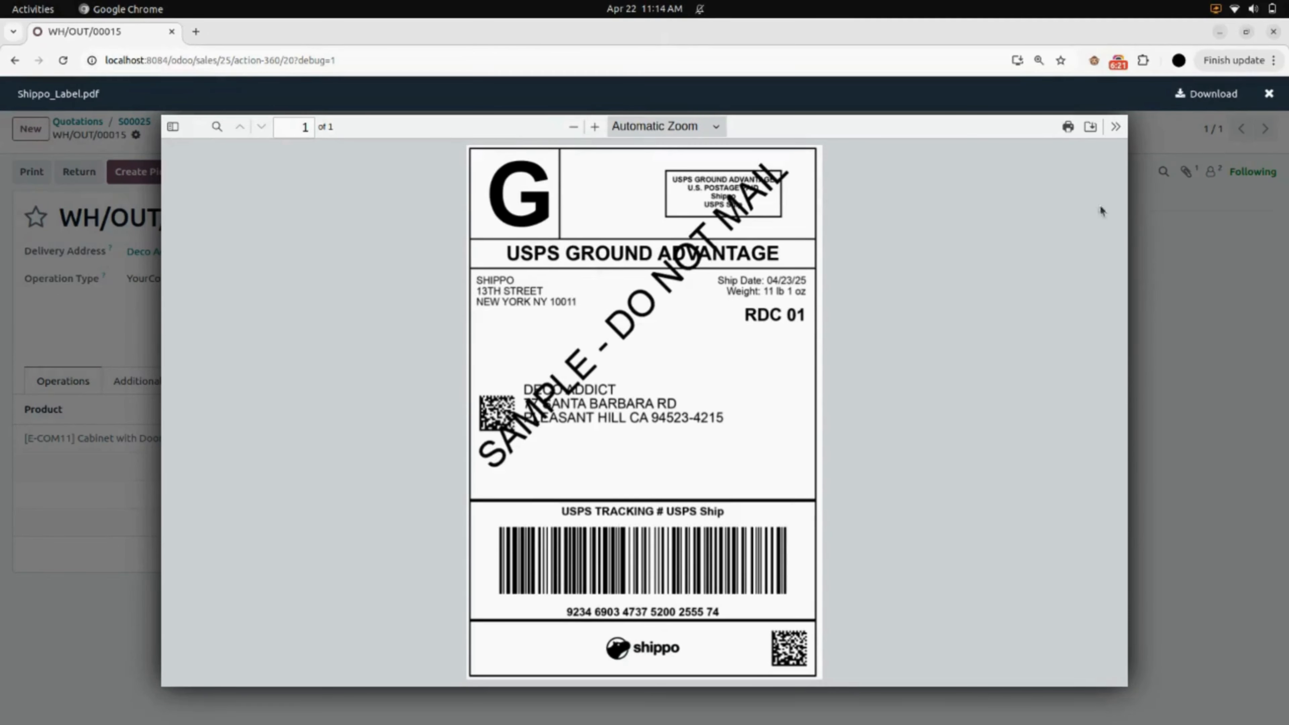
pyautogui.click(1268, 94)
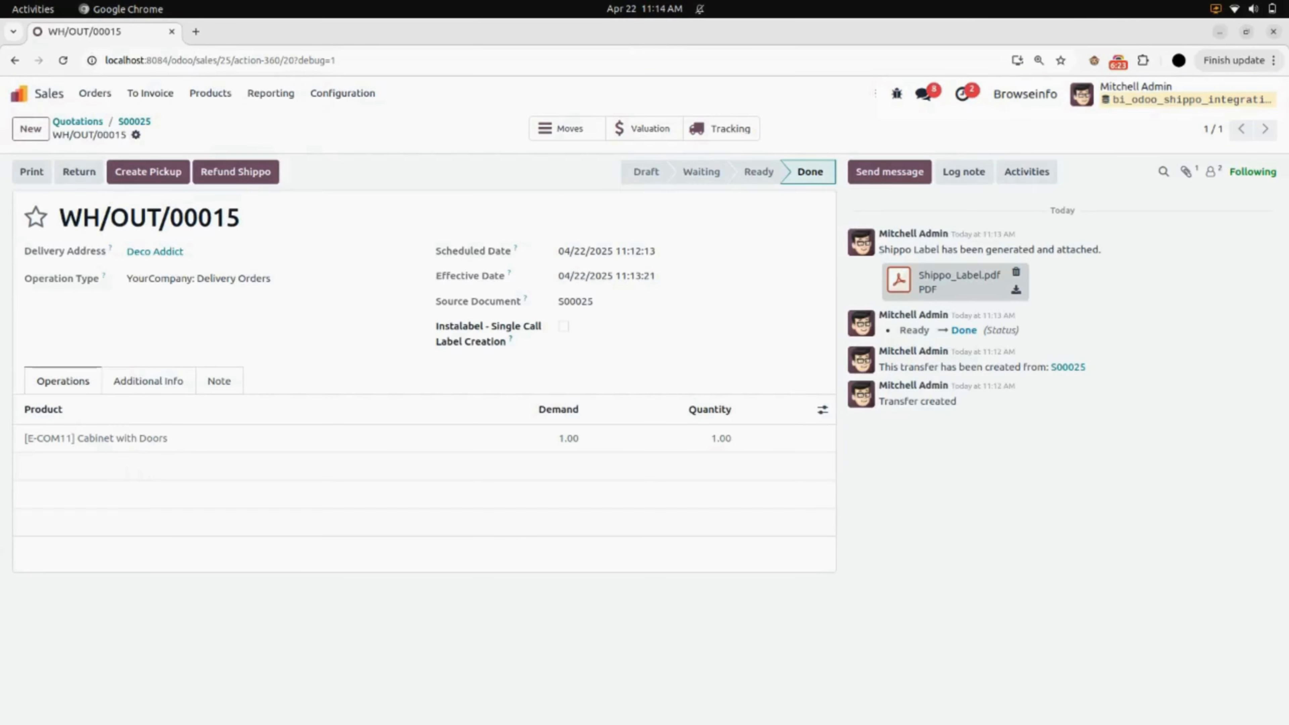
# - Leave the delivery order and return to the overview of installed apps
pyautogui.click(23, 94)
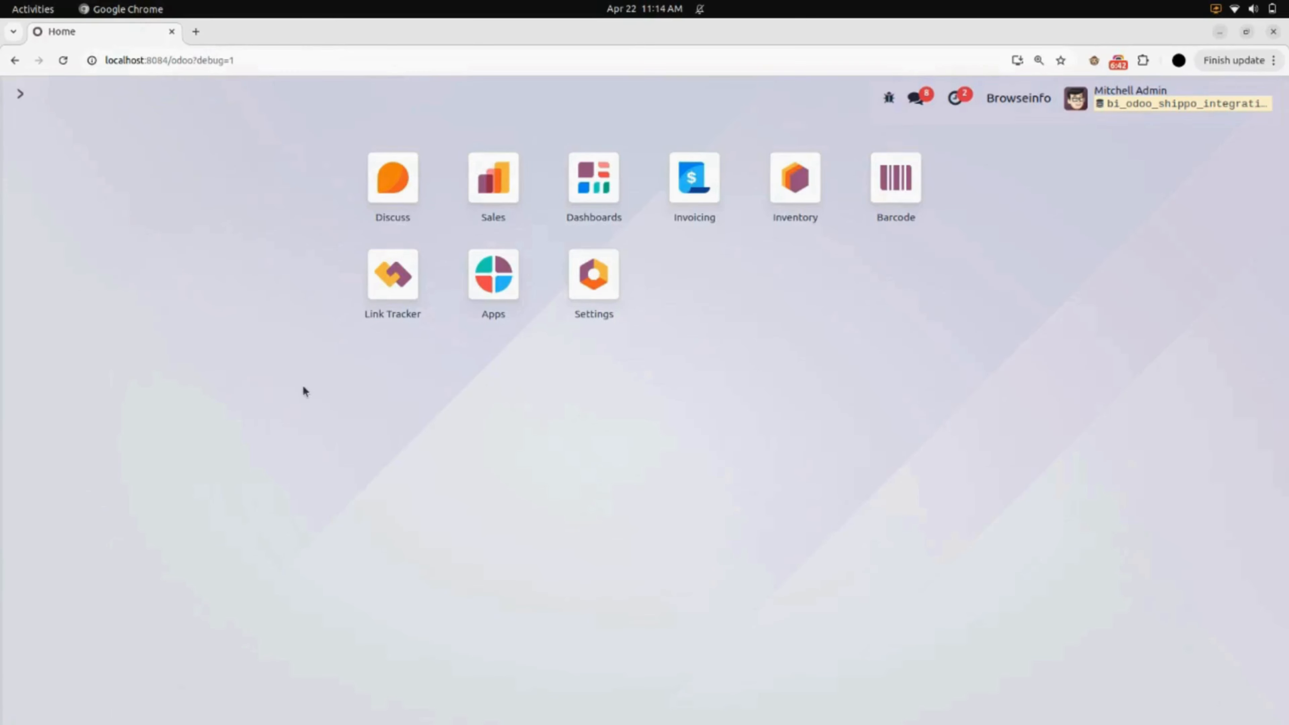